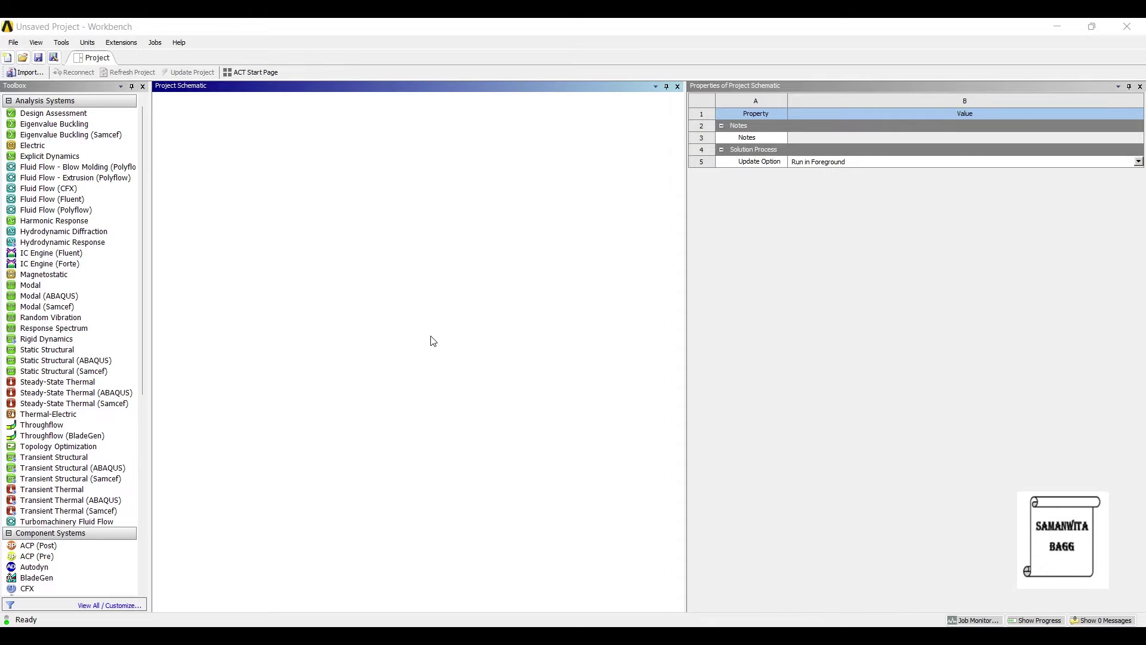
Add a Static Structural analysis system to the project schematic and keep its default name
{"action": "left_click", "coordinate": [48, 350]}
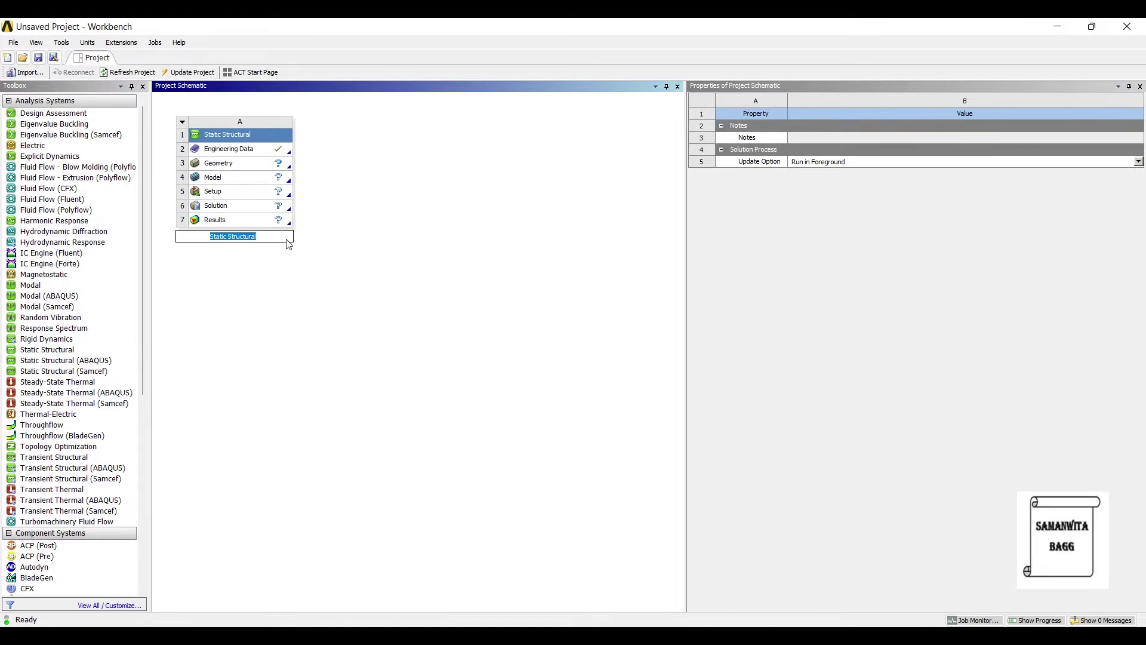
{"action": "key", "text": "Return"}
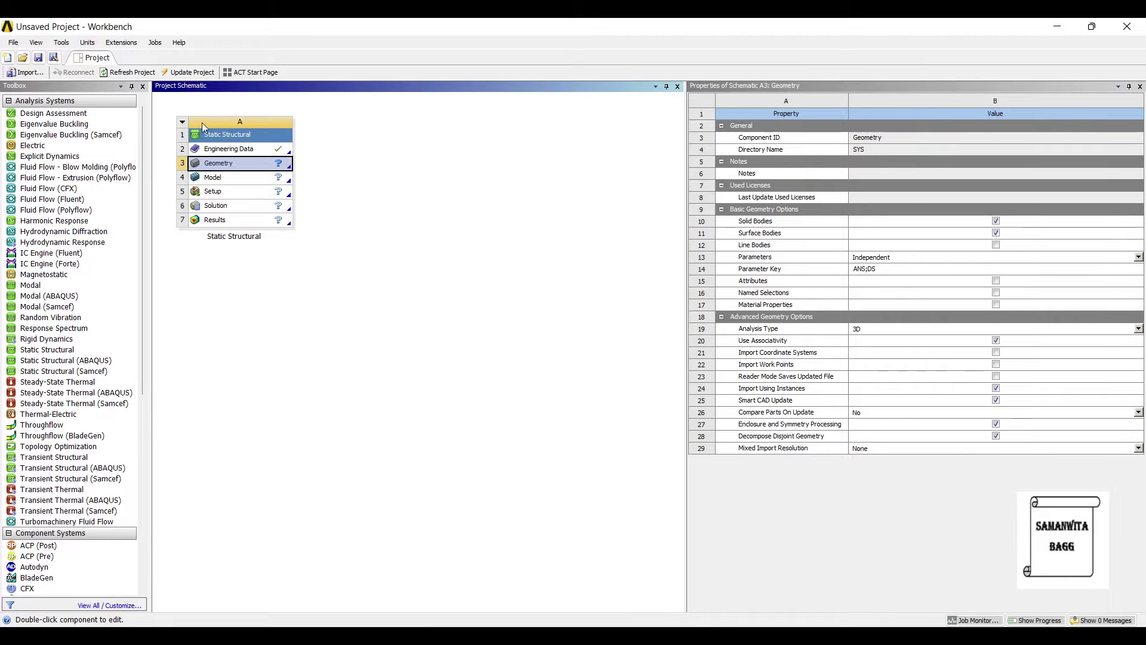
Add Concrete from the General Materials source to the engineering data and return to the project schematic
{"action": "double_click", "coordinate": [233, 148]}
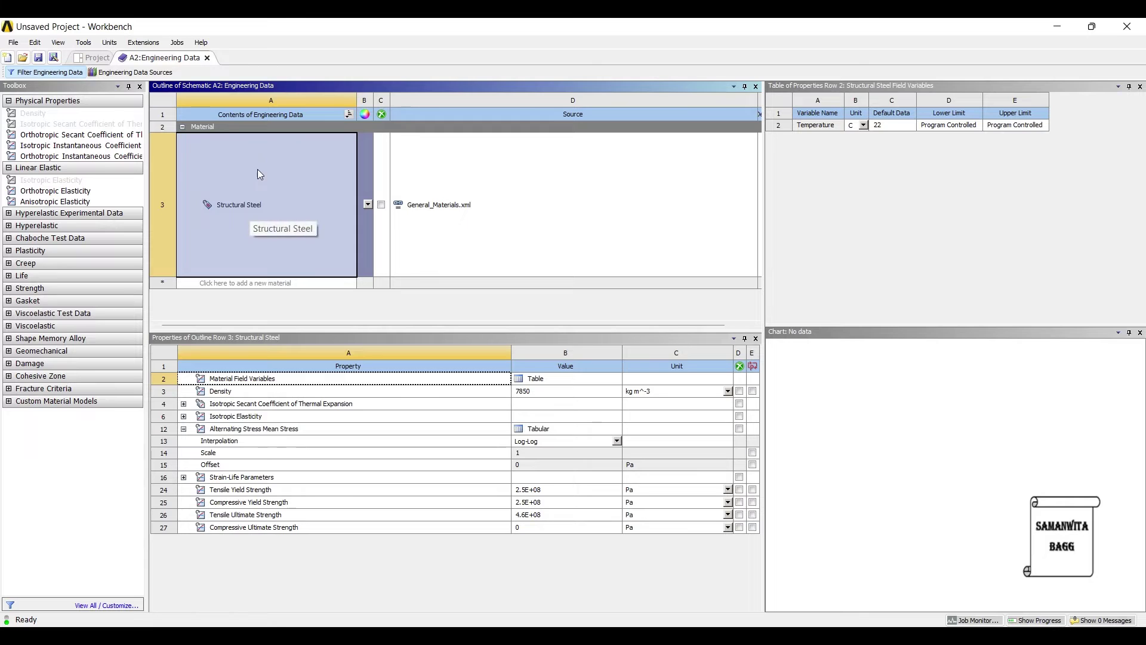
{"action": "left_click", "coordinate": [115, 71]}
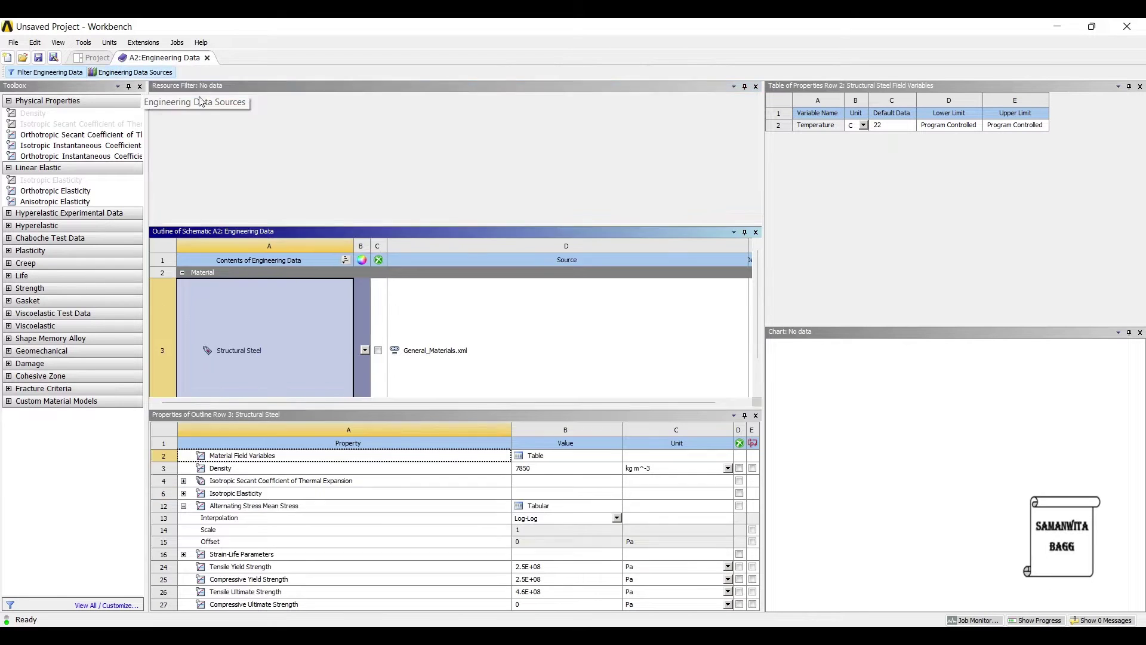
{"action": "left_click", "coordinate": [203, 139]}
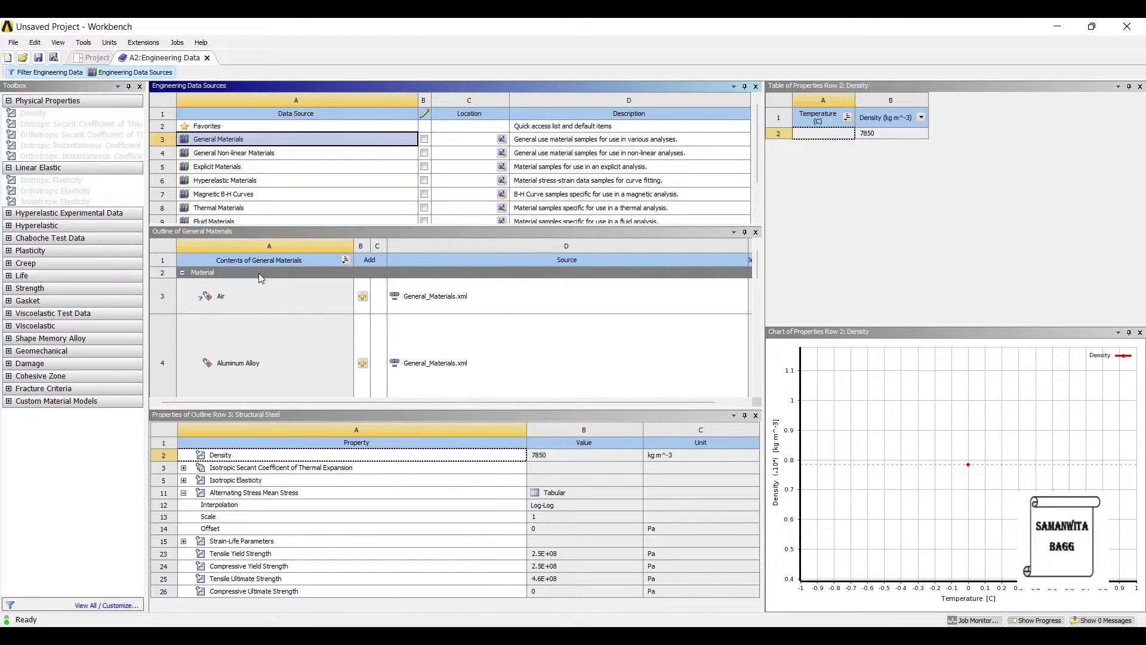
{"action": "left_click", "coordinate": [284, 234]}
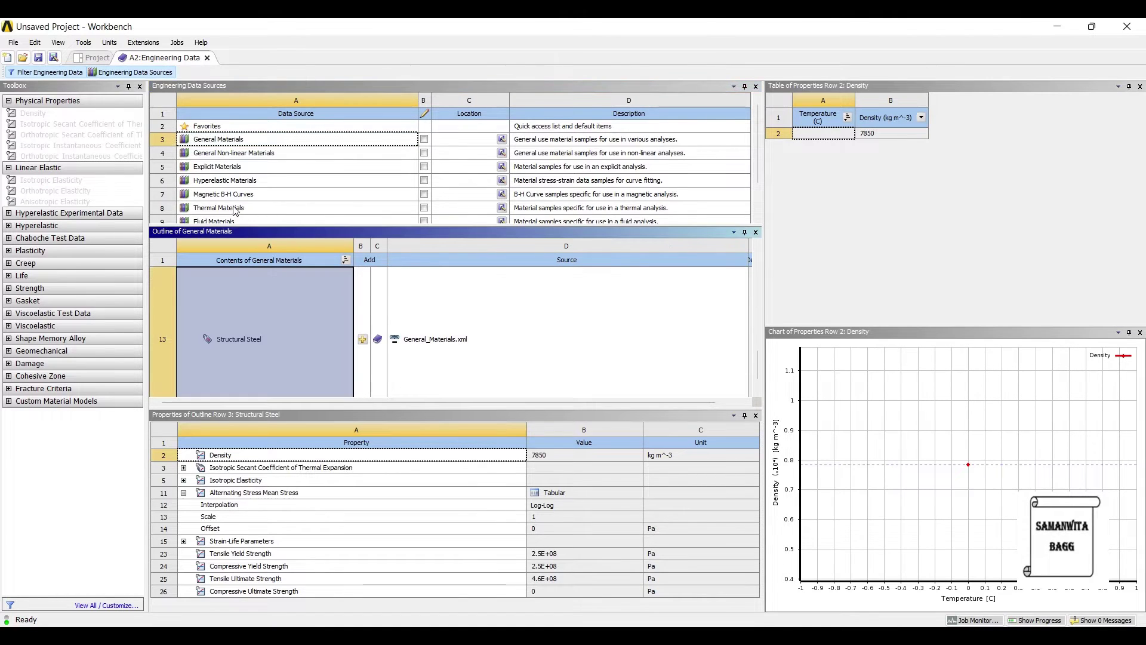
{"action": "scroll", "coordinate": [231, 290], "scroll_direction": "up", "scroll_amount": 3}
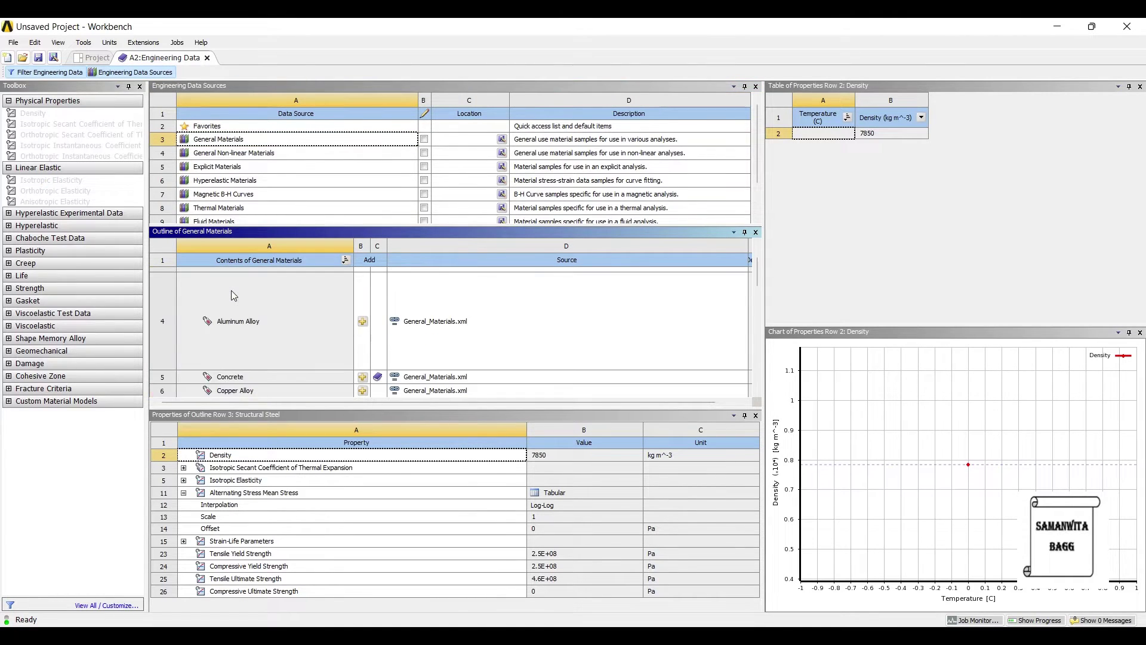
{"action": "left_click", "coordinate": [93, 58]}
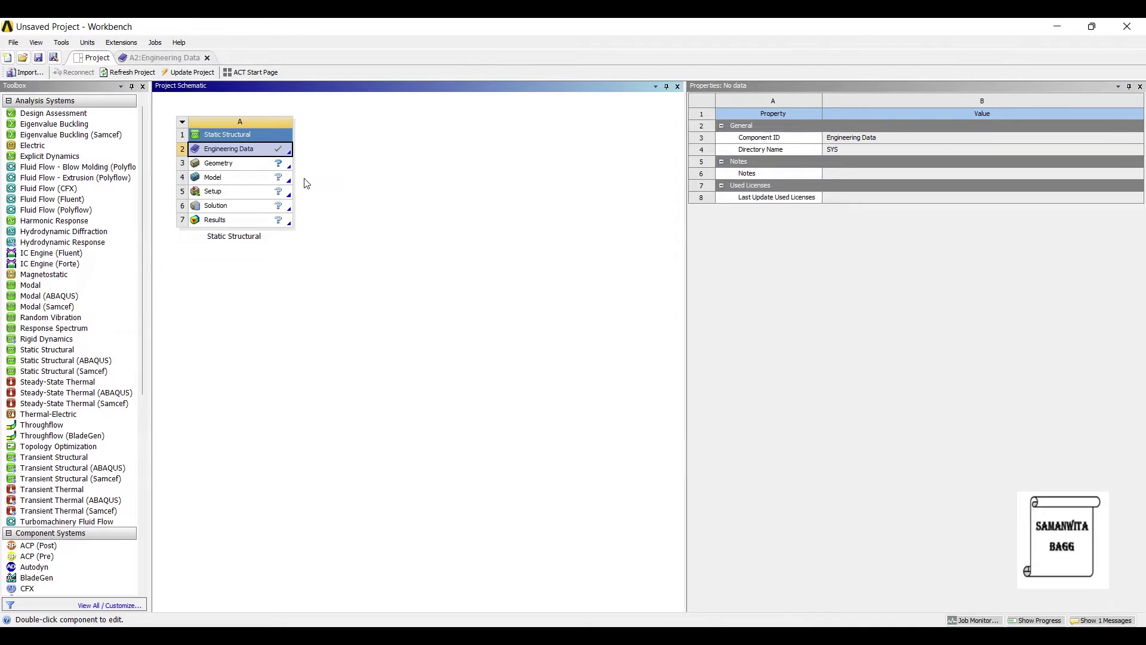
Open the system's geometry in DesignModeler and set the length unit to Millimeter
{"action": "key", "text": "Down"}
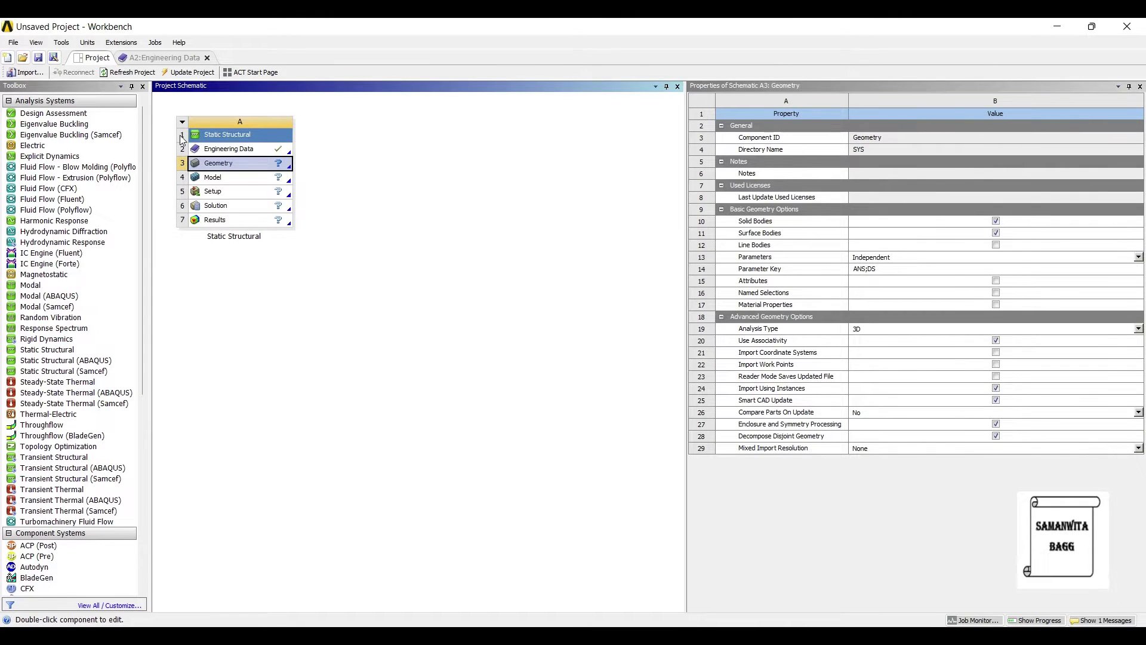
{"action": "right_click", "coordinate": [225, 165]}
{"action": "left_click", "coordinate": [291, 185]}
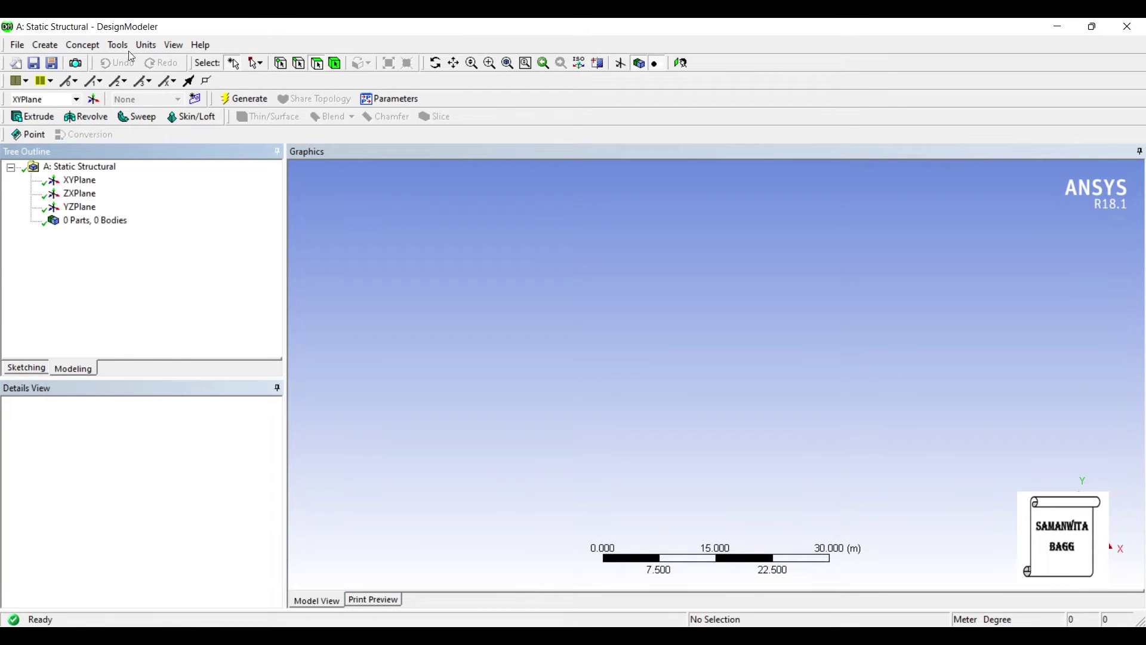
{"action": "left_click", "coordinate": [146, 45]}
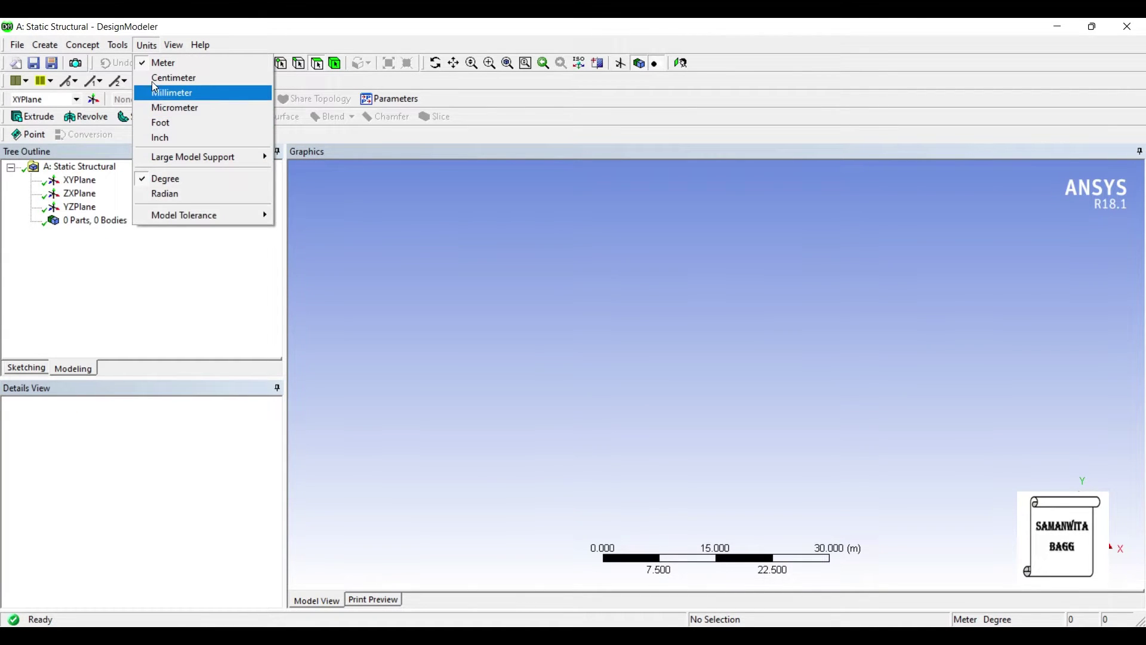
{"action": "left_click", "coordinate": [157, 91]}
Sketch a rectangle about 73 mm by 32 mm around the origin on the XYPlane, viewed face-on
{"action": "left_click", "coordinate": [79, 180]}
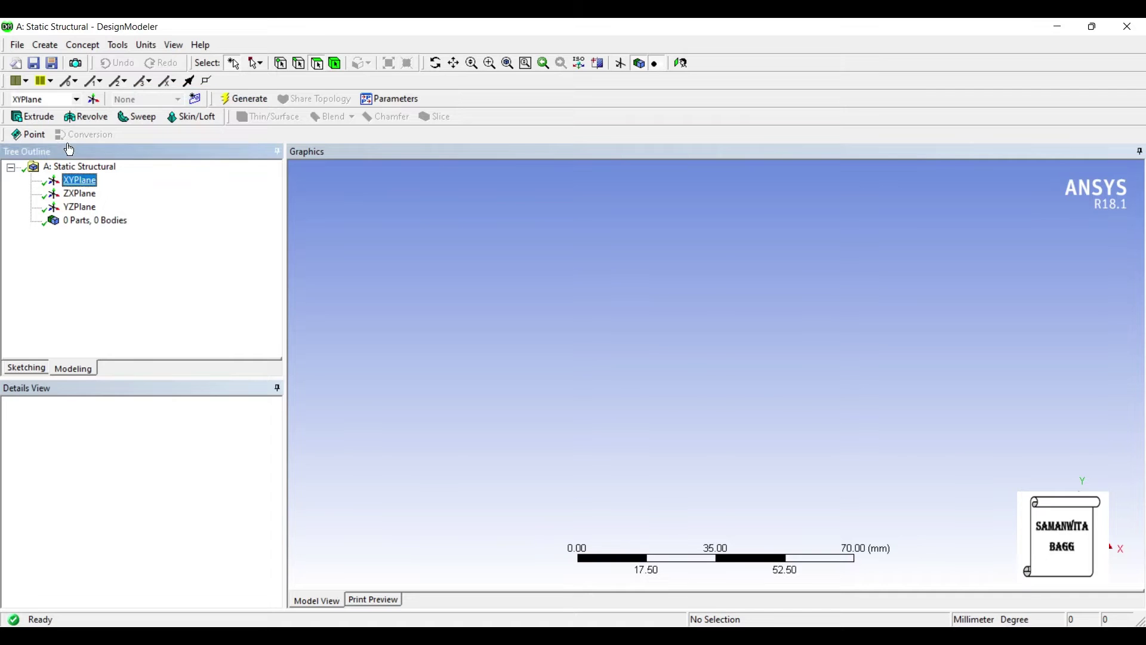
{"action": "left_click", "coordinate": [681, 64]}
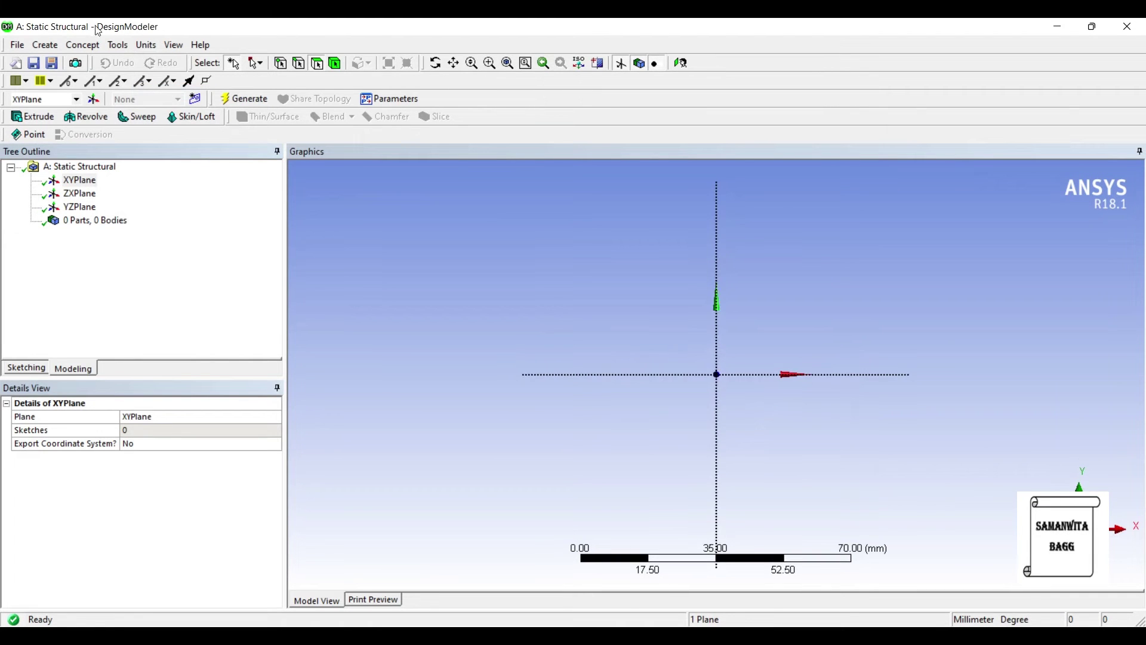
{"action": "left_click", "coordinate": [26, 368]}
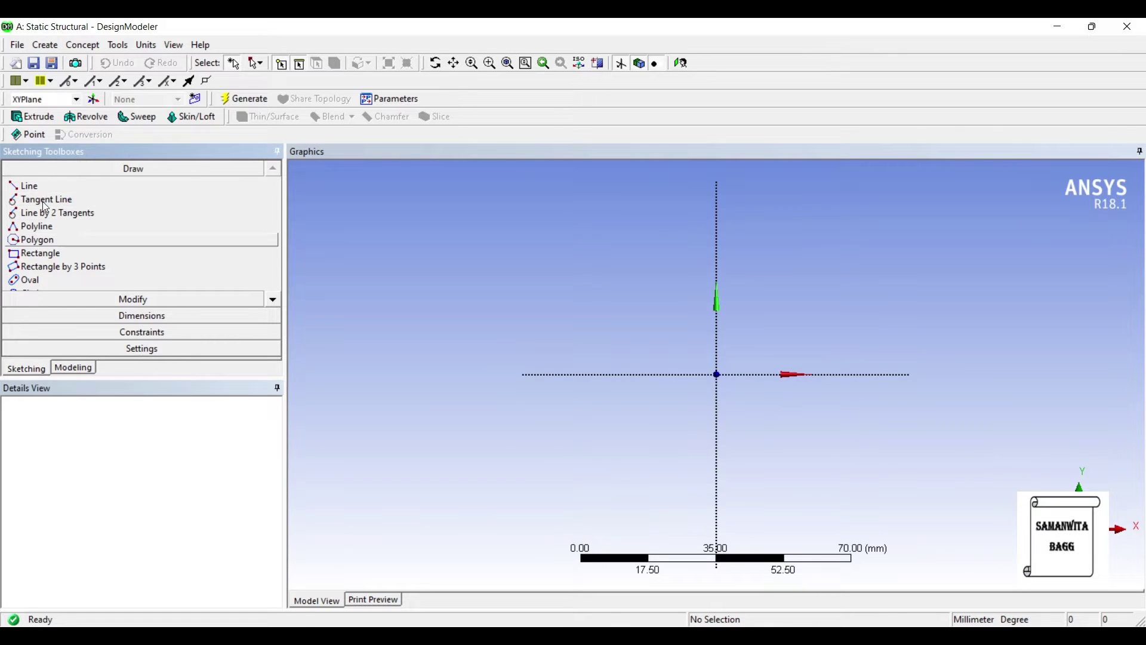
{"action": "left_click", "coordinate": [47, 254]}
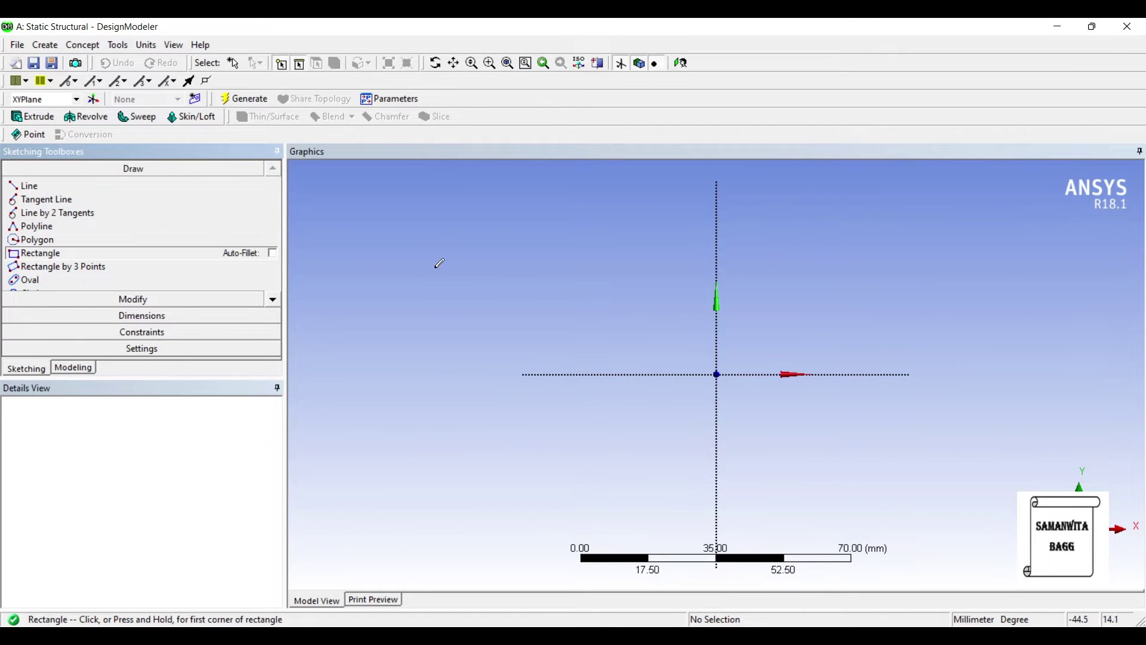
{"action": "left_click", "coordinate": [584, 312]}
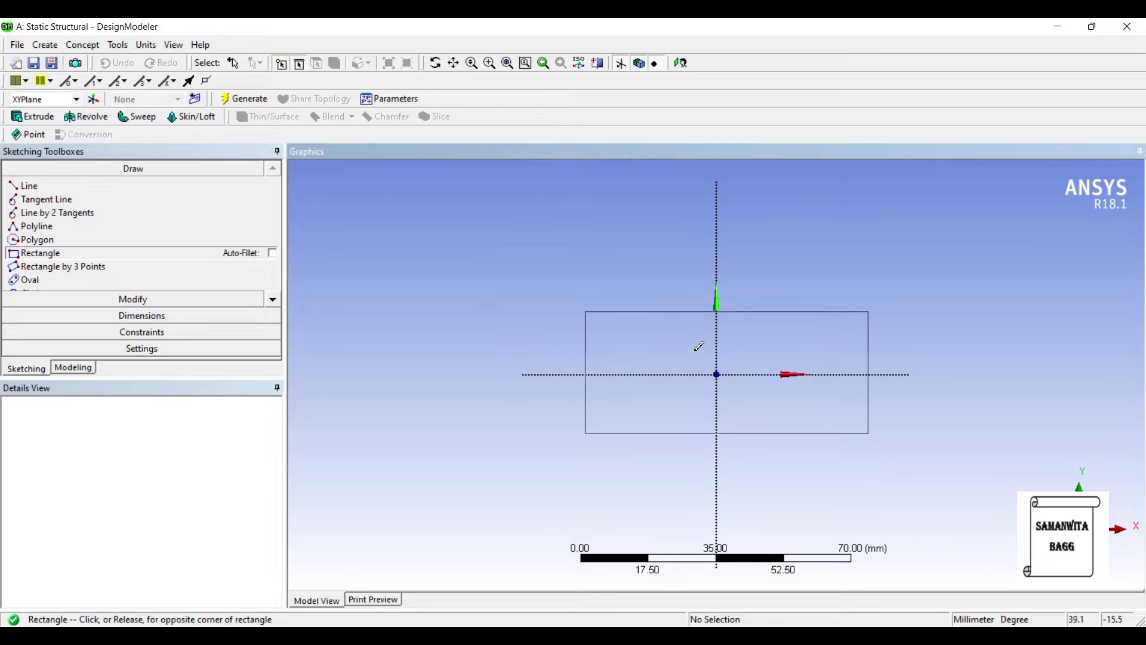
{"action": "left_click", "coordinate": [868, 435]}
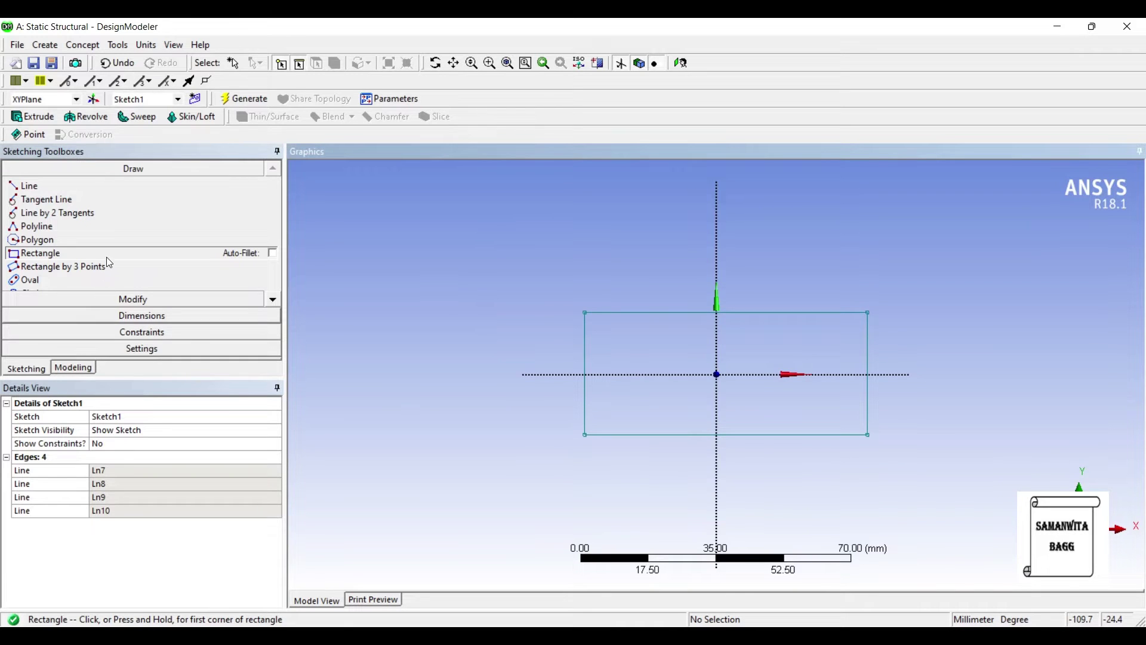
Dimension the rectangle's width along its upper edge and its height along its side edge
{"action": "left_click", "coordinate": [141, 315]}
{"action": "left_click", "coordinate": [679, 312]}
{"action": "left_click", "coordinate": [678, 273]}
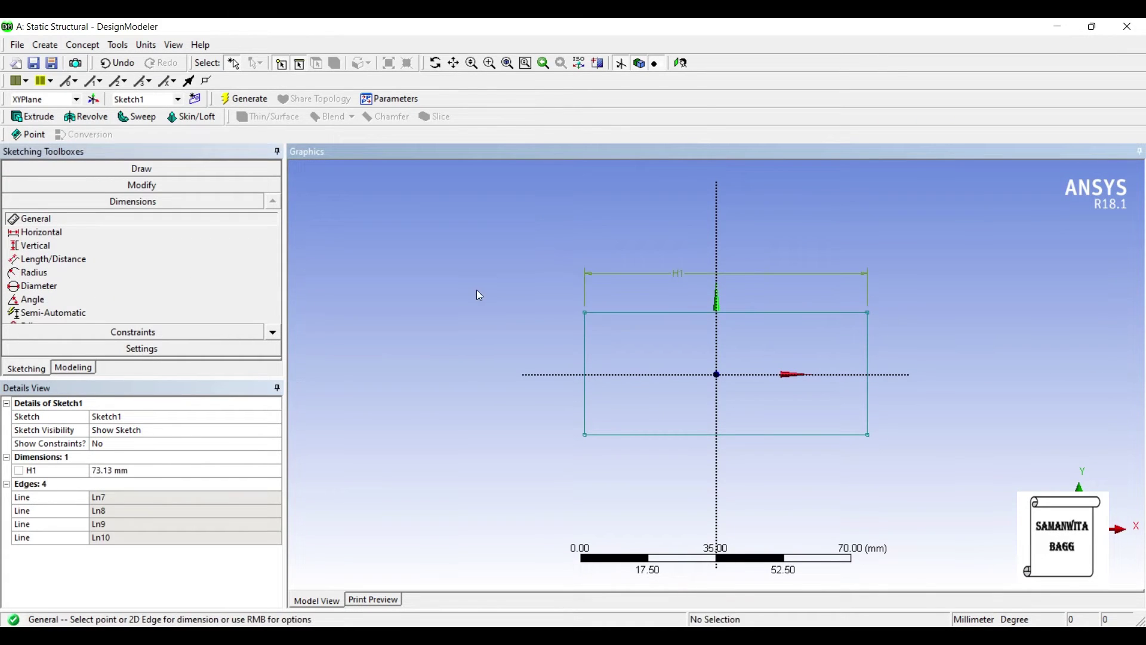
{"action": "left_click", "coordinate": [465, 291]}
Set the rectangle's horizontal and vertical dimensions to 40 mm each
{"action": "left_click", "coordinate": [116, 470]}
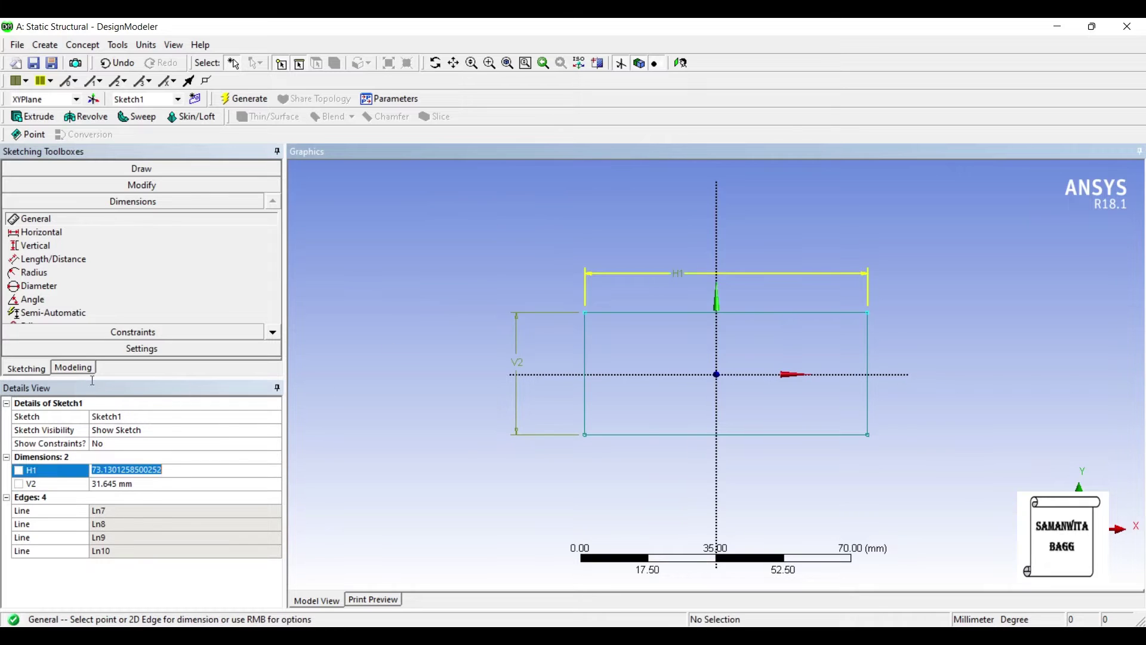
{"action": "type", "text": "40"}
{"action": "key", "text": "Return"}
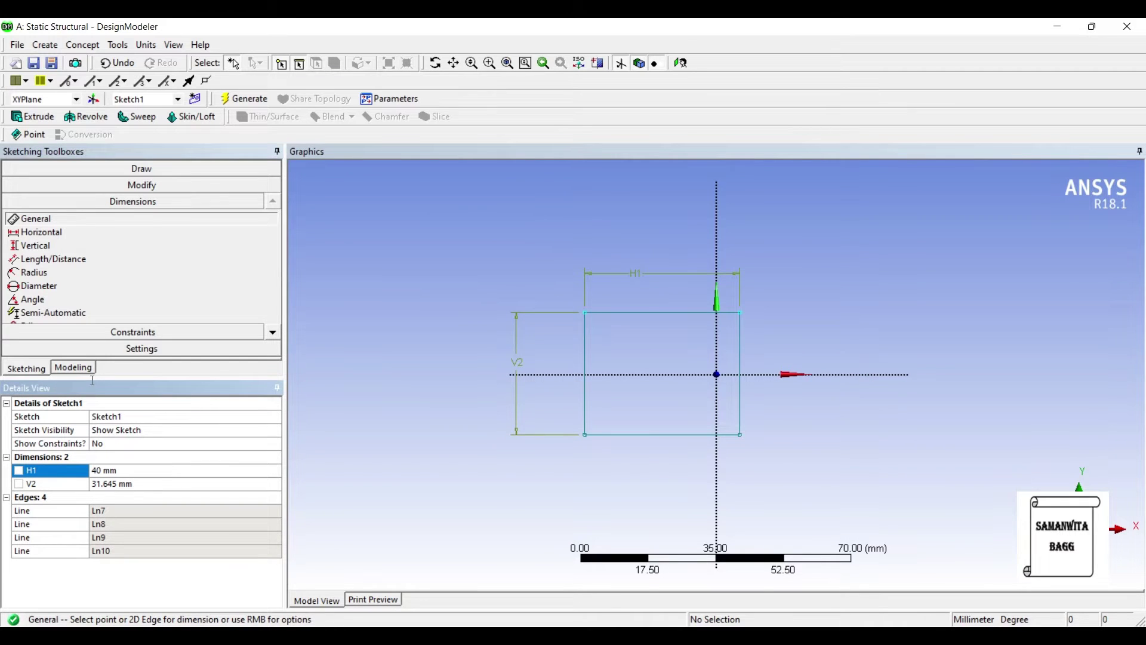
{"action": "left_click", "coordinate": [114, 485]}
{"action": "type", "text": "40"}
{"action": "key", "text": "Return"}
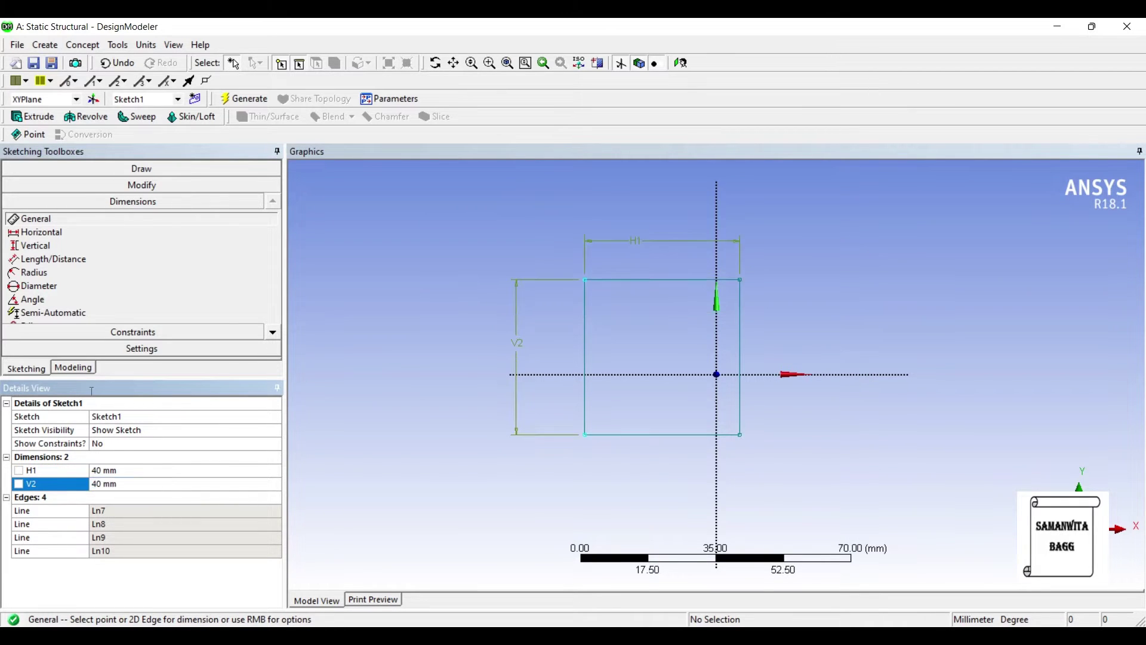
Extrude the square sketch to a depth of 150 mm as added material and generate the solid
{"action": "left_click", "coordinate": [31, 117]}
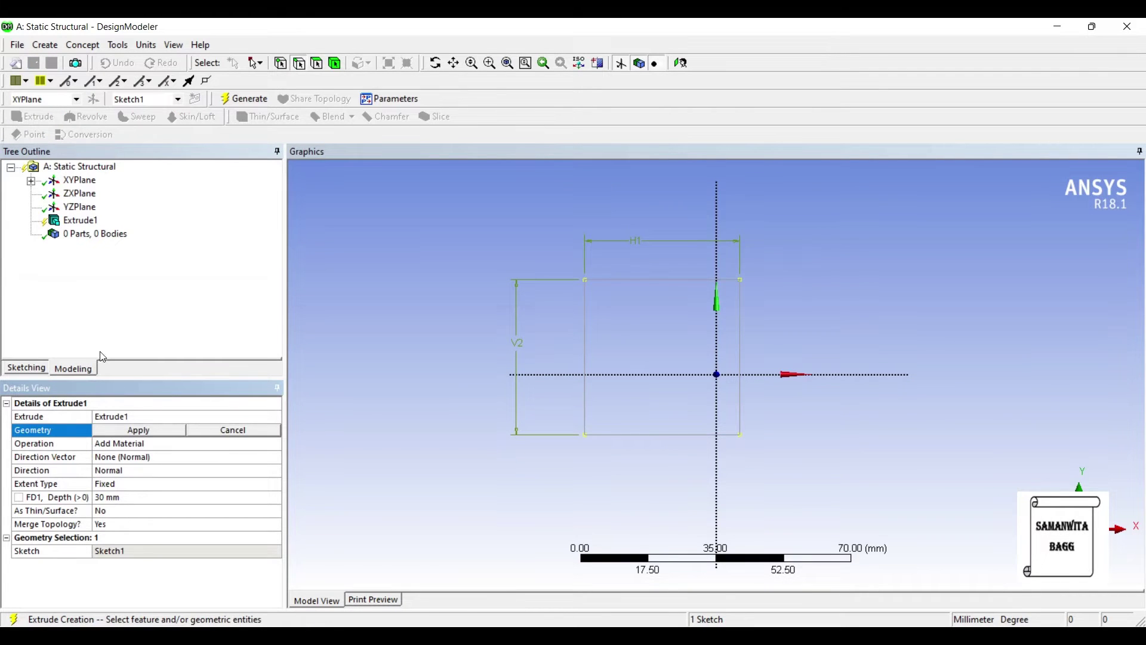
{"action": "left_click", "coordinate": [137, 429]}
{"action": "left_click", "coordinate": [131, 497]}
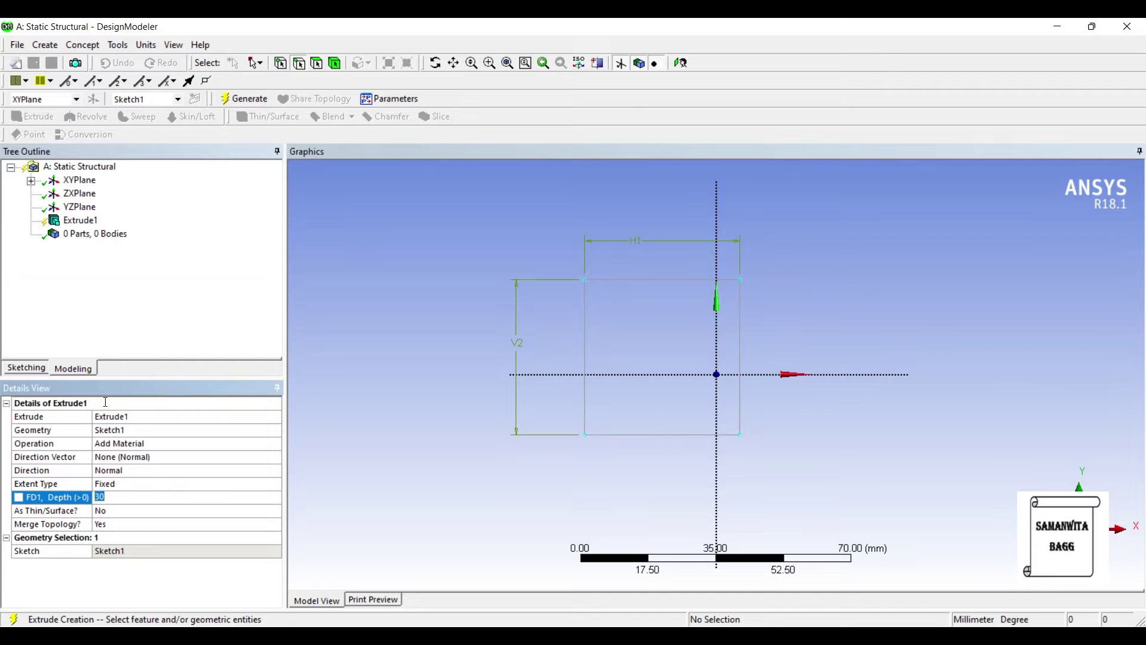
{"action": "type", "text": "150"}
{"action": "key", "text": "Return"}
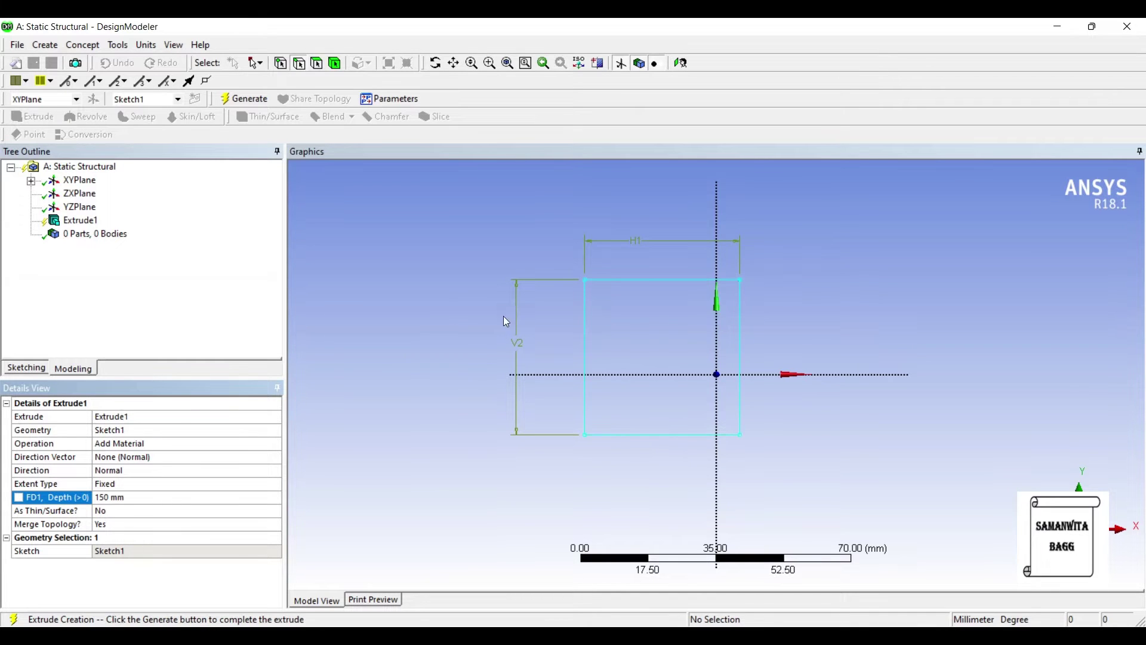
{"action": "mouse_move", "coordinate": [507, 322]}
{"action": "middle_mouse_down"}
{"action": "mouse_move", "coordinate": [424, 333]}
{"action": "mouse_move", "coordinate": [726, 295]}
{"action": "mouse_move", "coordinate": [757, 313]}
{"action": "mouse_move", "coordinate": [733, 319]}
{"action": "middle_mouse_up"}
{"action": "scroll", "coordinate": [712, 318], "scroll_direction": "down", "scroll_amount": 5}
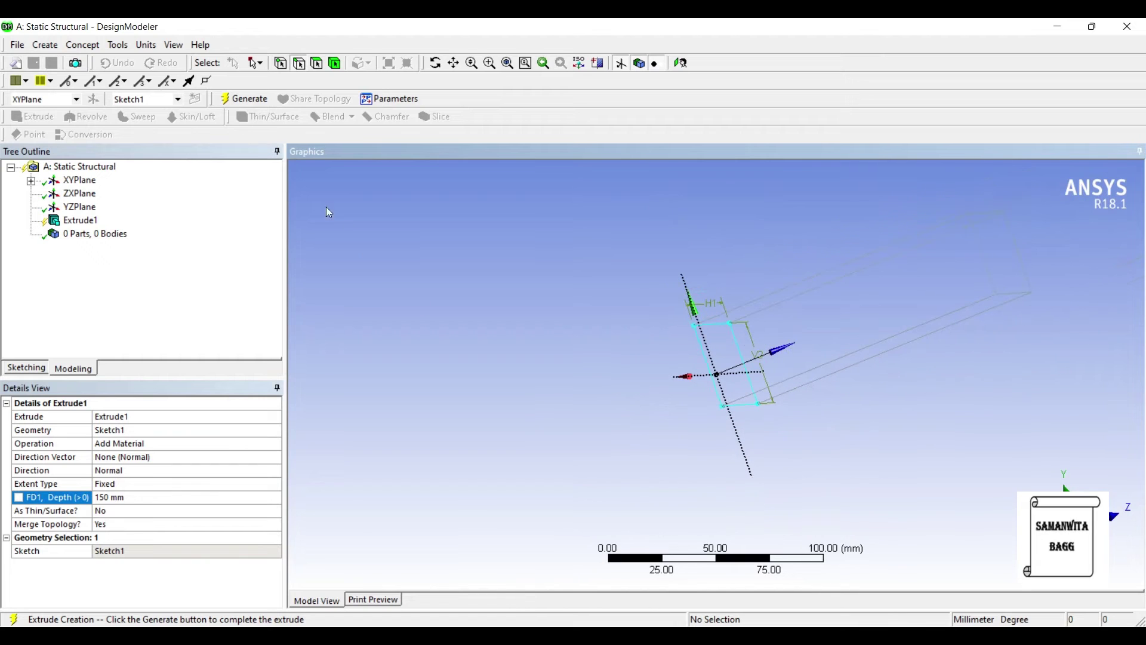
{"action": "left_click", "coordinate": [245, 98]}
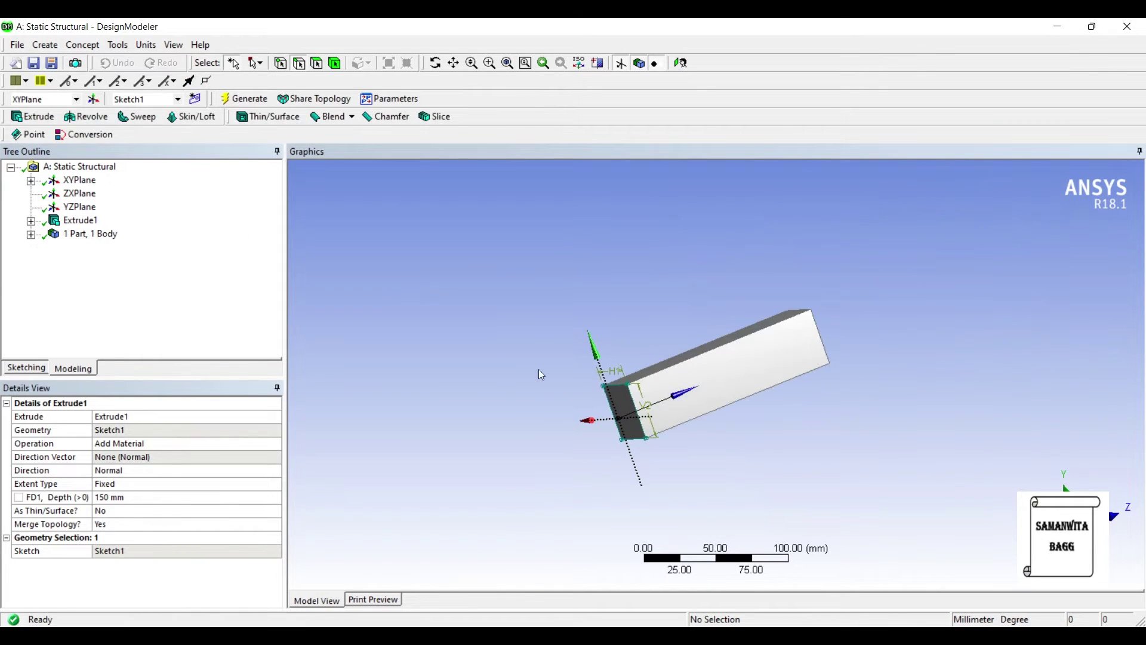
Create and generate a new plane from the bar's square end face opposite the sketch
{"action": "middle_click_drag", "start_coordinate": [590, 313], "coordinate": [412, 286]}
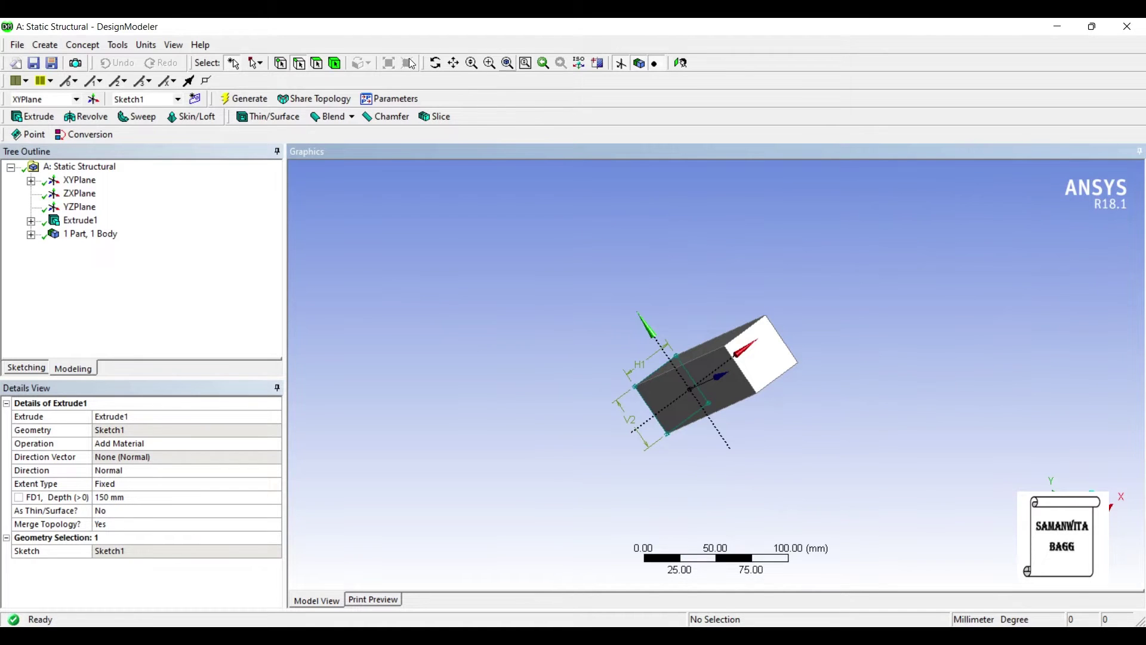
{"action": "left_click", "coordinate": [593, 292]}
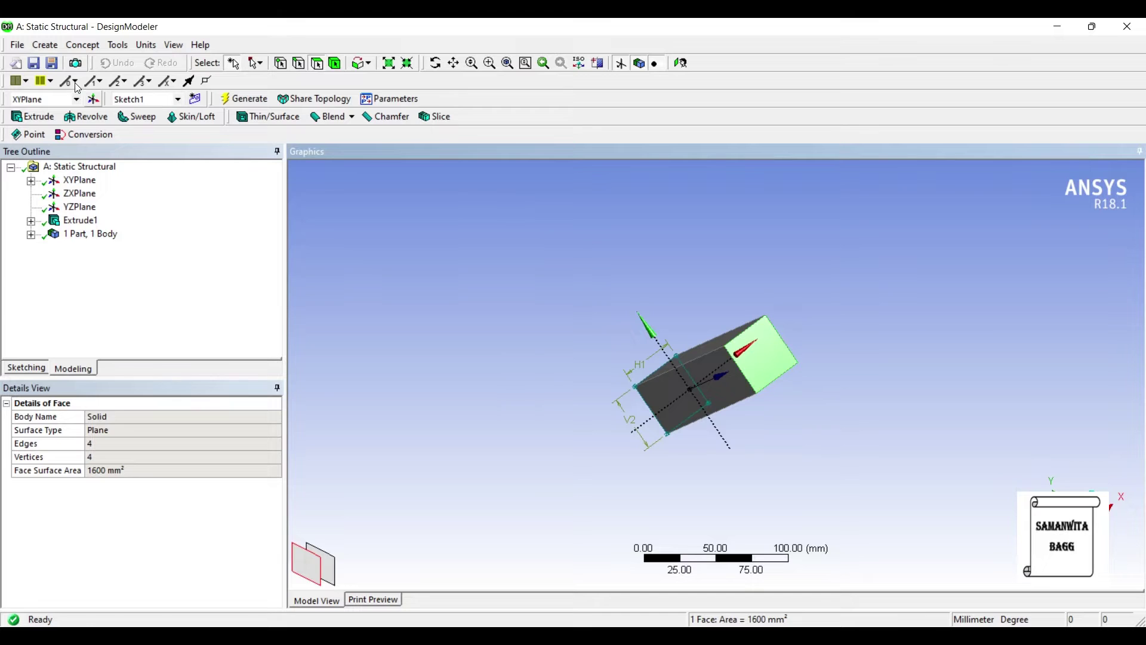
{"action": "left_click", "coordinate": [94, 99]}
{"action": "left_click", "coordinate": [245, 98]}
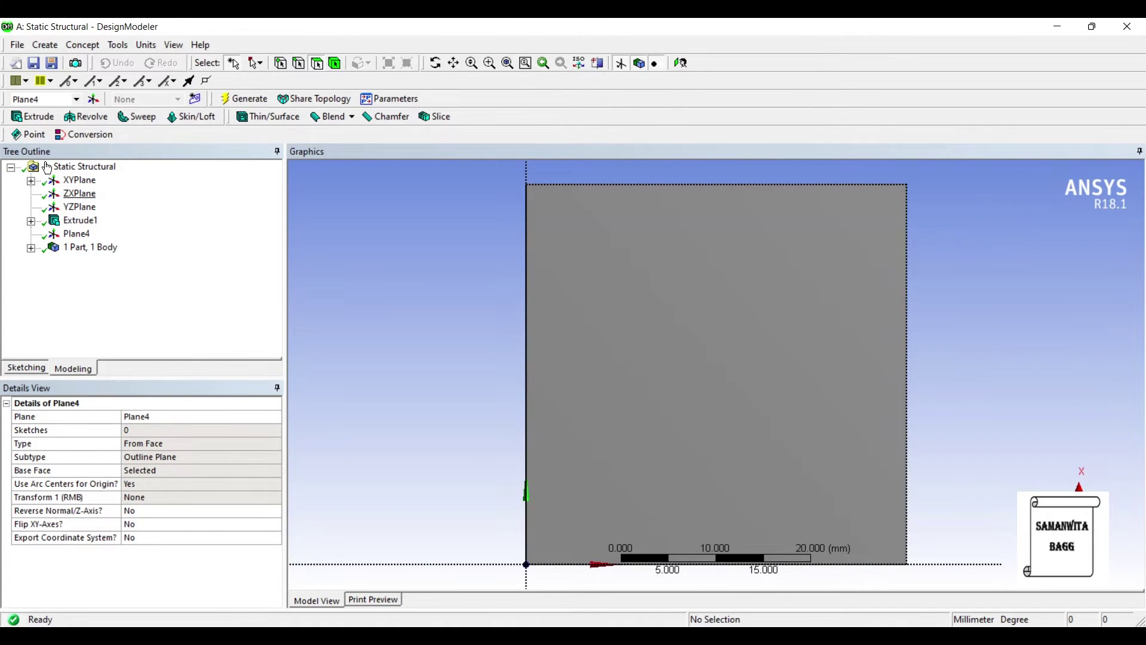
Sketch a rectangle about 30 mm by 31 mm inside the end face on the new plane
{"action": "left_click", "coordinate": [26, 367]}
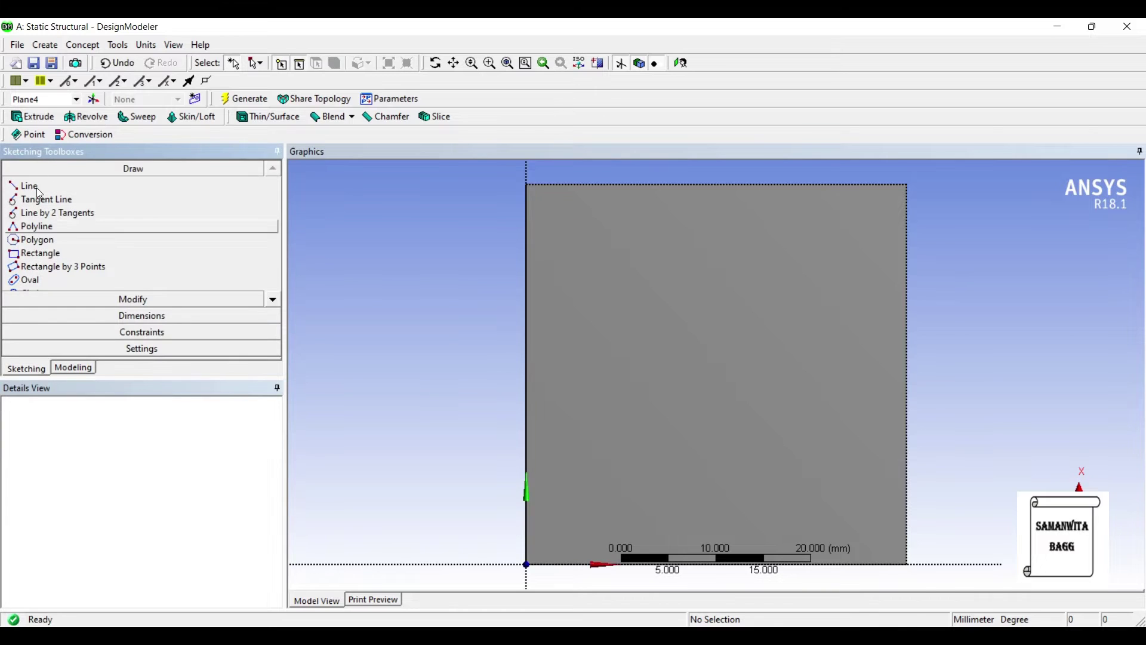
{"action": "left_click", "coordinate": [37, 253]}
{"action": "left_click", "coordinate": [461, 190]}
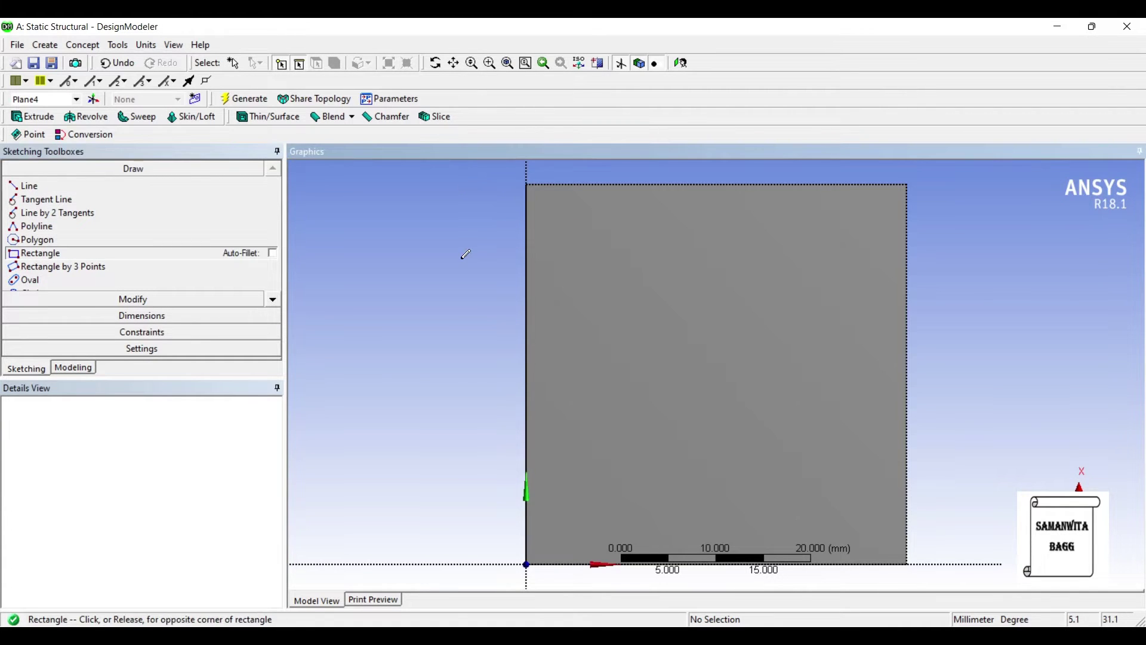
{"action": "left_click", "coordinate": [695, 418]}
Dimension the width and height of the inner rectangle on the end face
{"action": "left_click", "coordinate": [89, 315]}
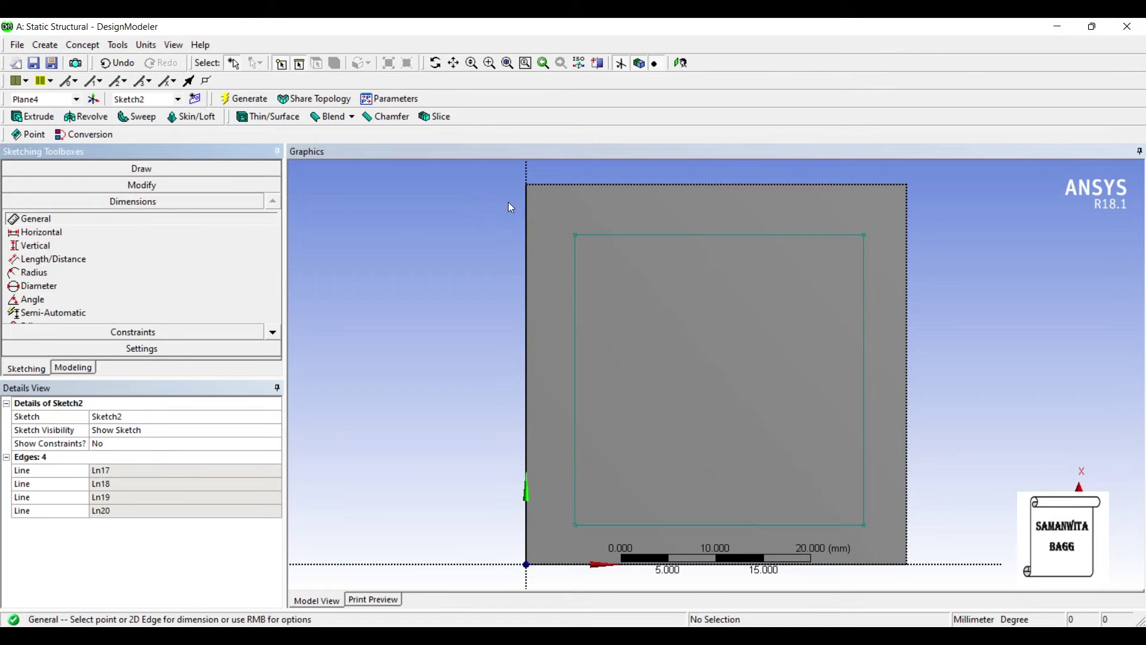
{"action": "left_click", "coordinate": [515, 193]}
{"action": "left_click", "coordinate": [523, 168]}
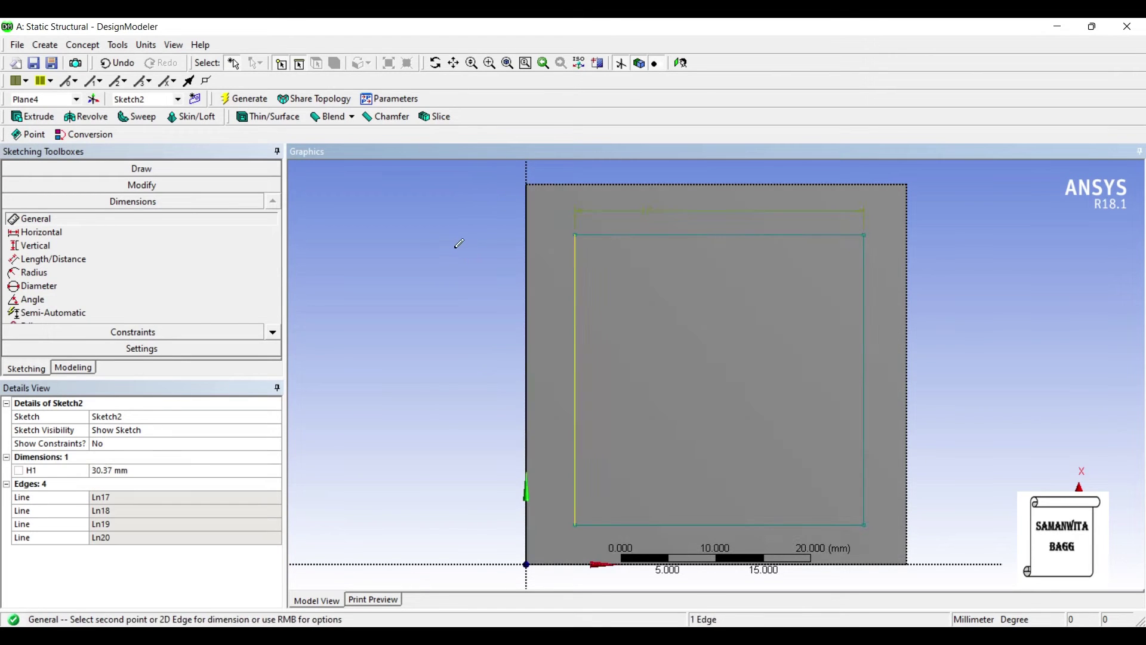
{"action": "left_click", "coordinate": [448, 247]}
Set the inner rectangle's horizontal dimension to 30 mm
{"action": "left_click", "coordinate": [114, 471]}
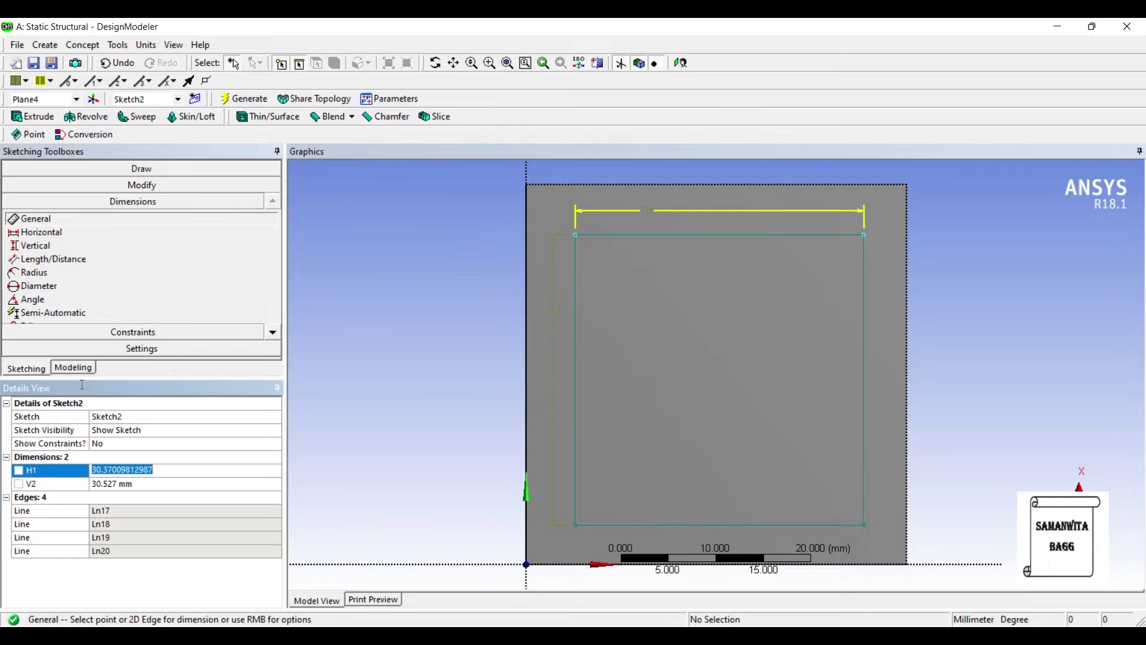
{"action": "type", "text": "6"}
{"action": "type", "text": "30"}
{"action": "key", "text": "Return"}
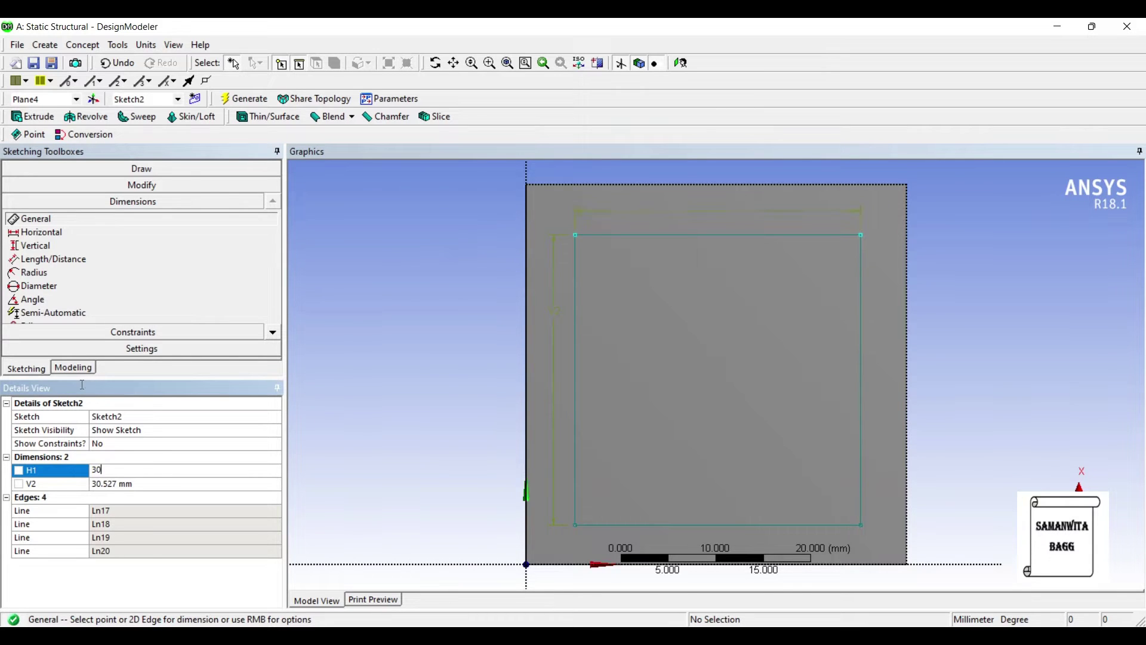
Set the inner rectangle's vertical dimension to 30 mm
{"action": "key", "text": "Tab"}
{"action": "type", "text": "30"}
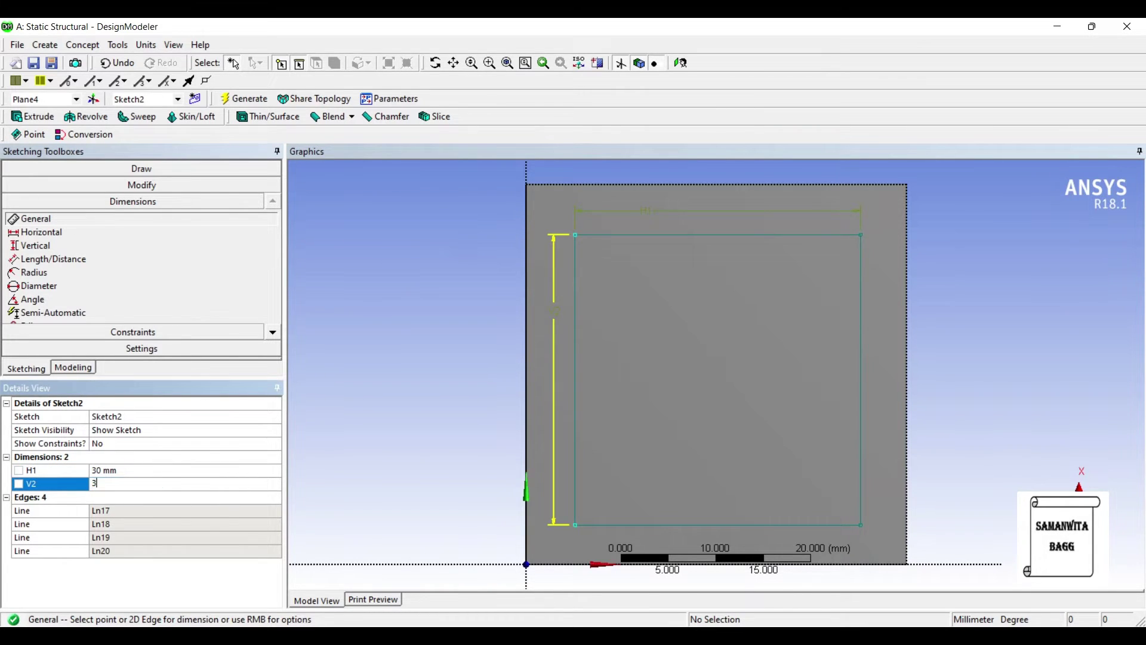
{"action": "key", "text": "Return"}
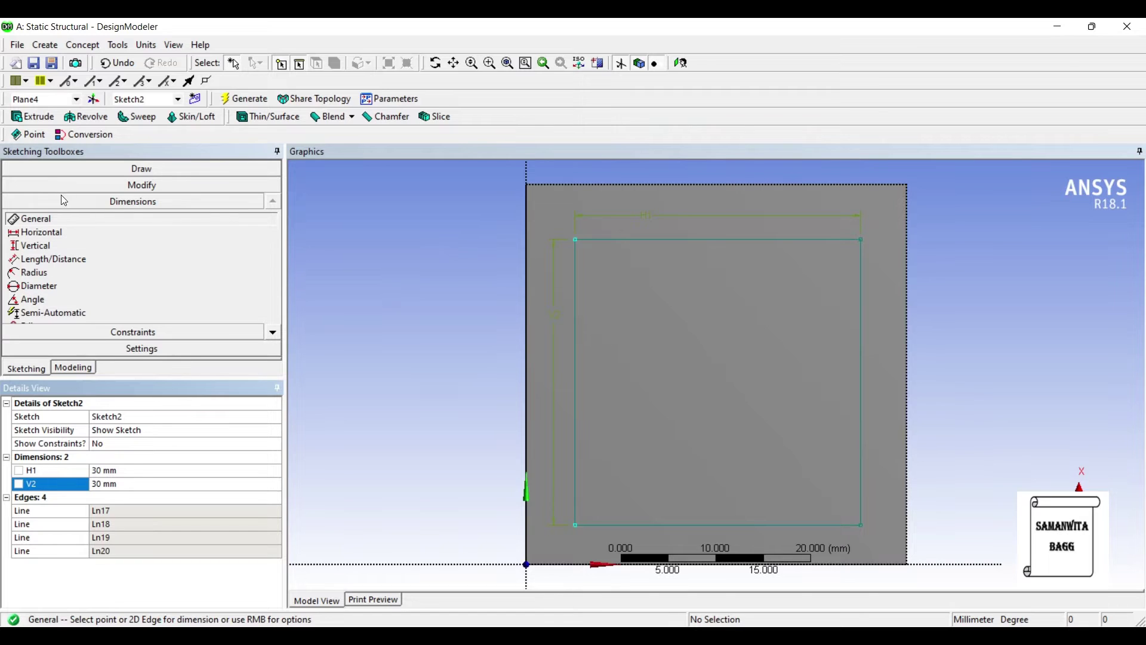
Dimension the inner rectangle's horizontal and vertical offsets from the outer edges of the end face
{"action": "left_click", "coordinate": [40, 232]}
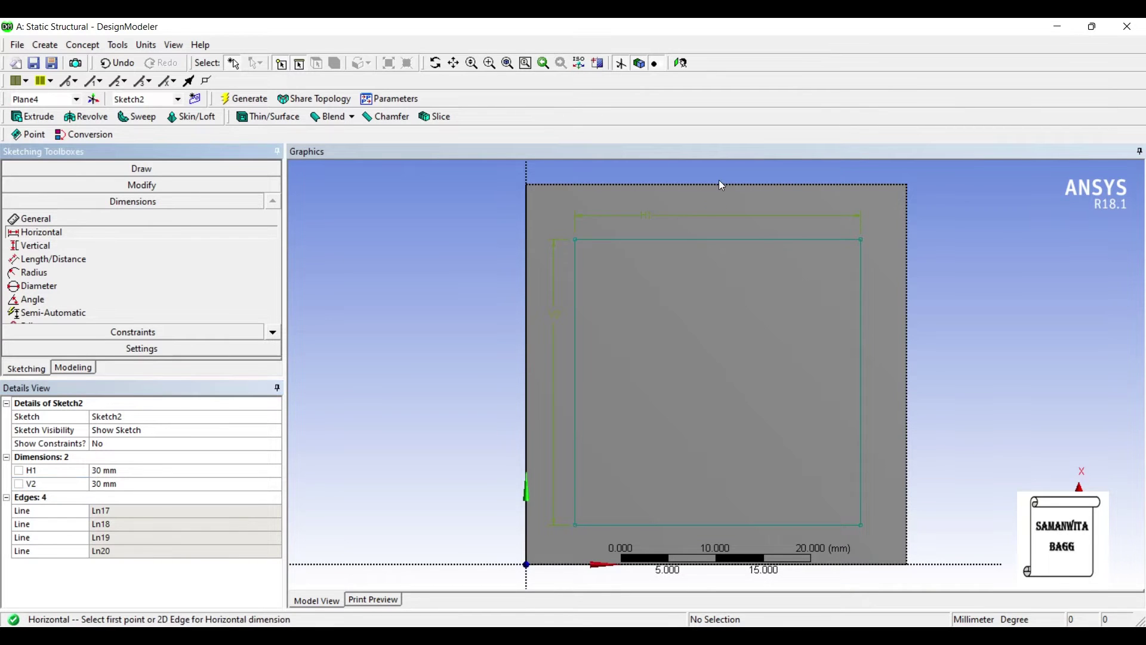
{"action": "left_click", "coordinate": [689, 196]}
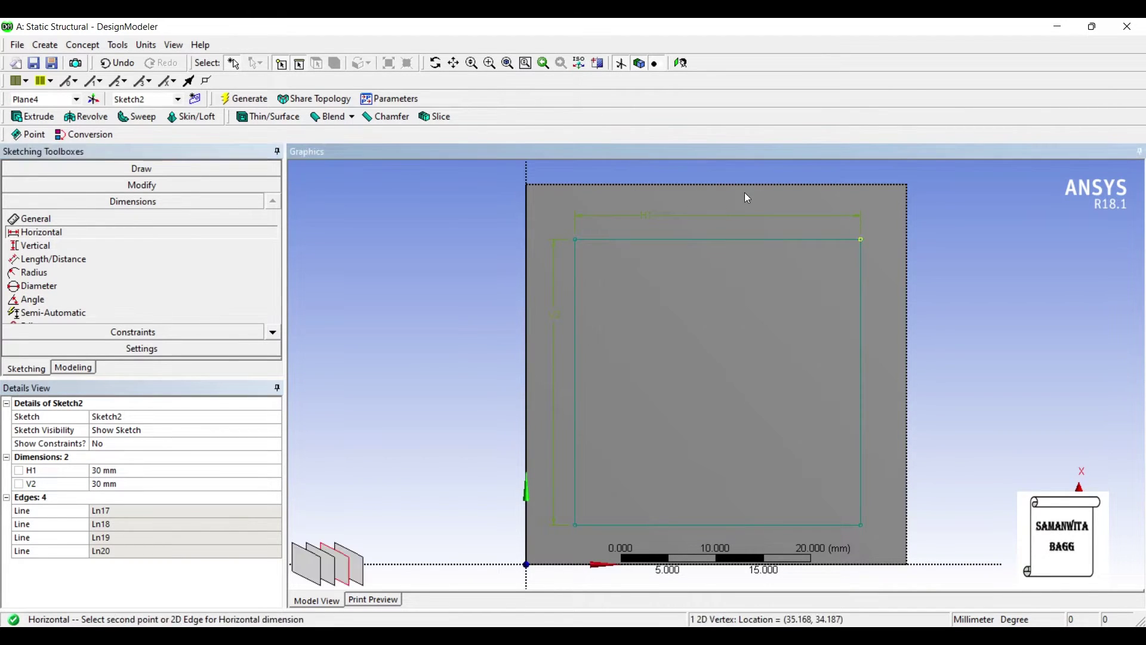
{"action": "left_click", "coordinate": [725, 202]}
{"action": "left_click", "coordinate": [707, 145]}
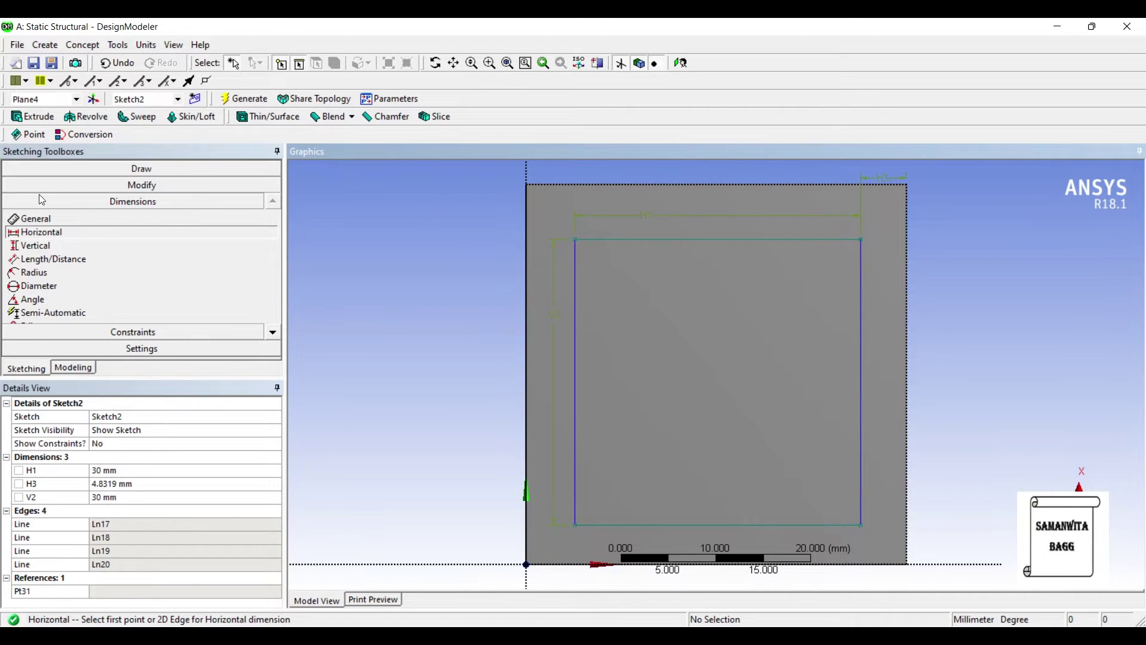
{"action": "left_click", "coordinate": [36, 246]}
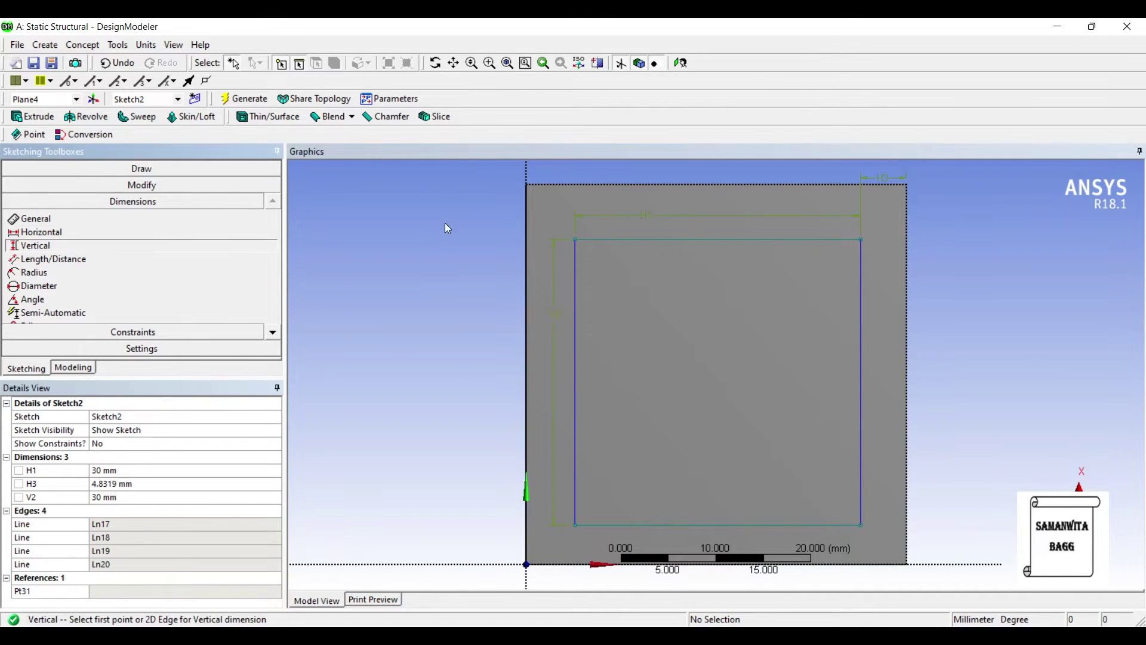
{"action": "left_click", "coordinate": [459, 195]}
{"action": "left_click", "coordinate": [448, 152]}
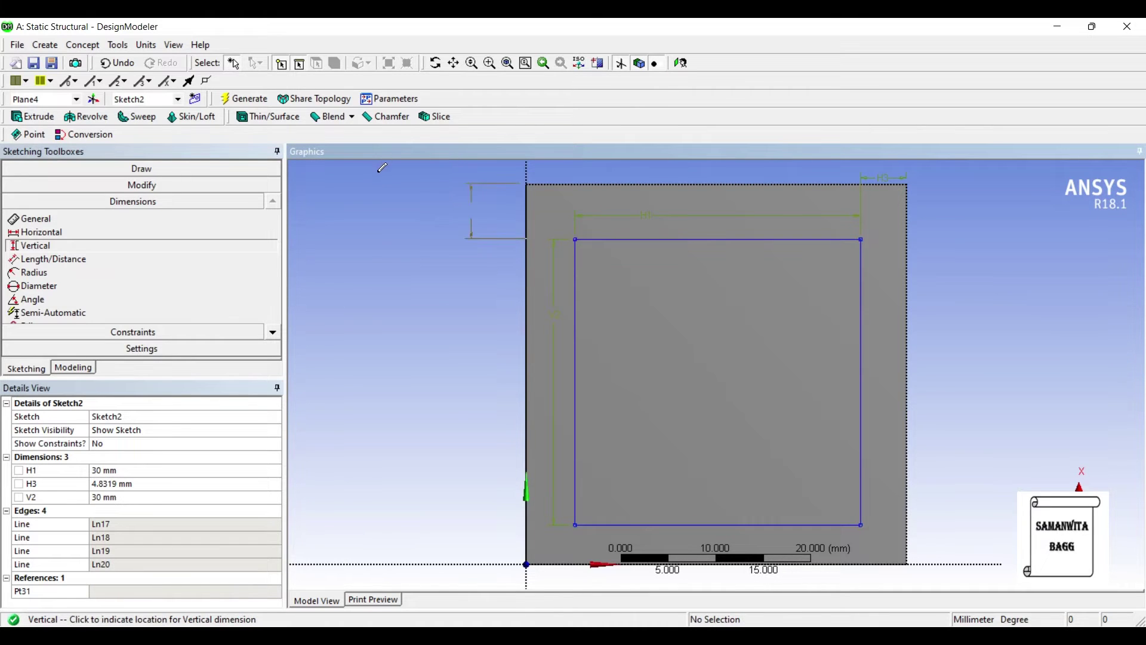
{"action": "left_click", "coordinate": [382, 167]}
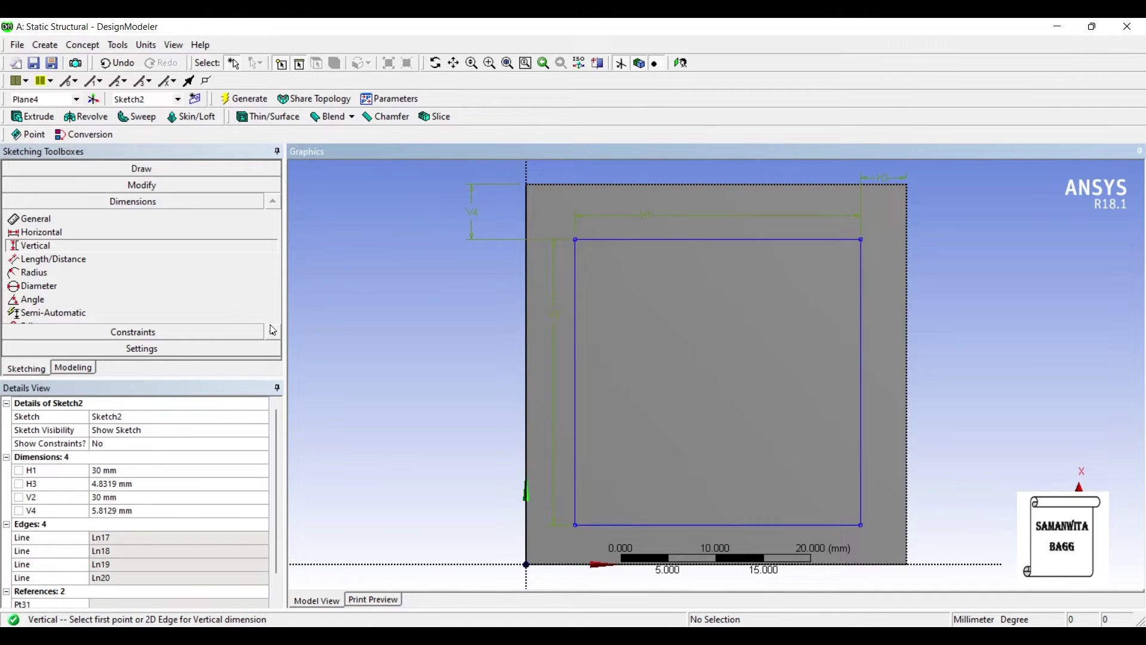
Set both the horizontal and vertical offsets of the inner rectangle to 5 mm
{"action": "left_click", "coordinate": [90, 391]}
{"action": "type", "text": "5"}
{"action": "key", "text": "Return"}
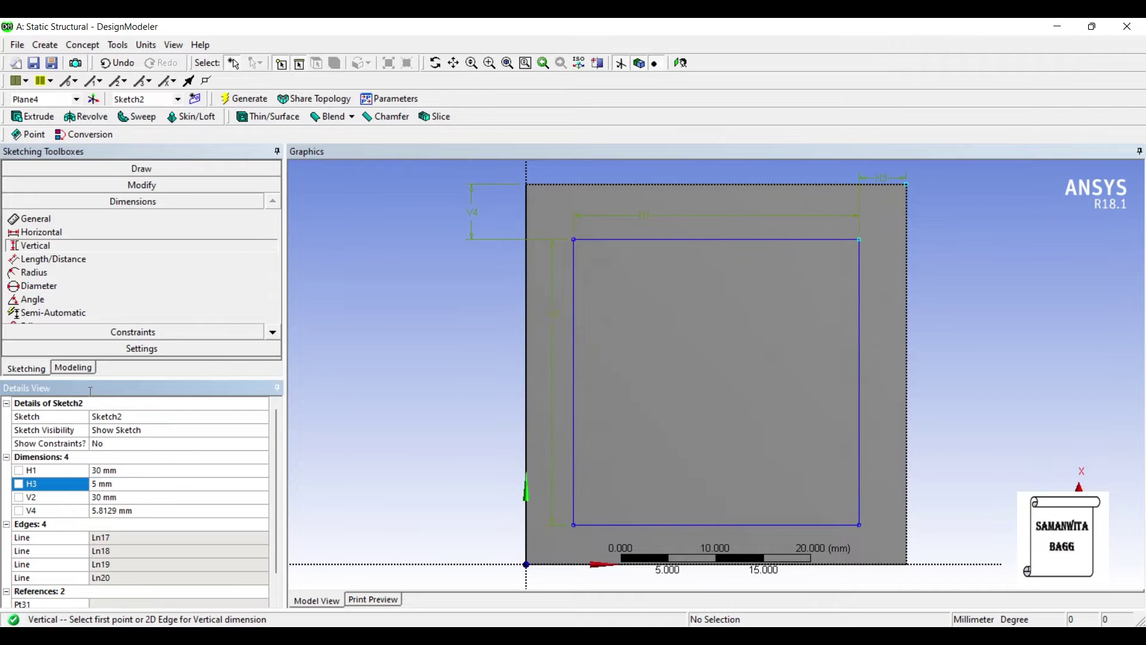
{"action": "left_click", "coordinate": [93, 412]}
{"action": "type", "text": "5"}
{"action": "key", "text": "Return"}
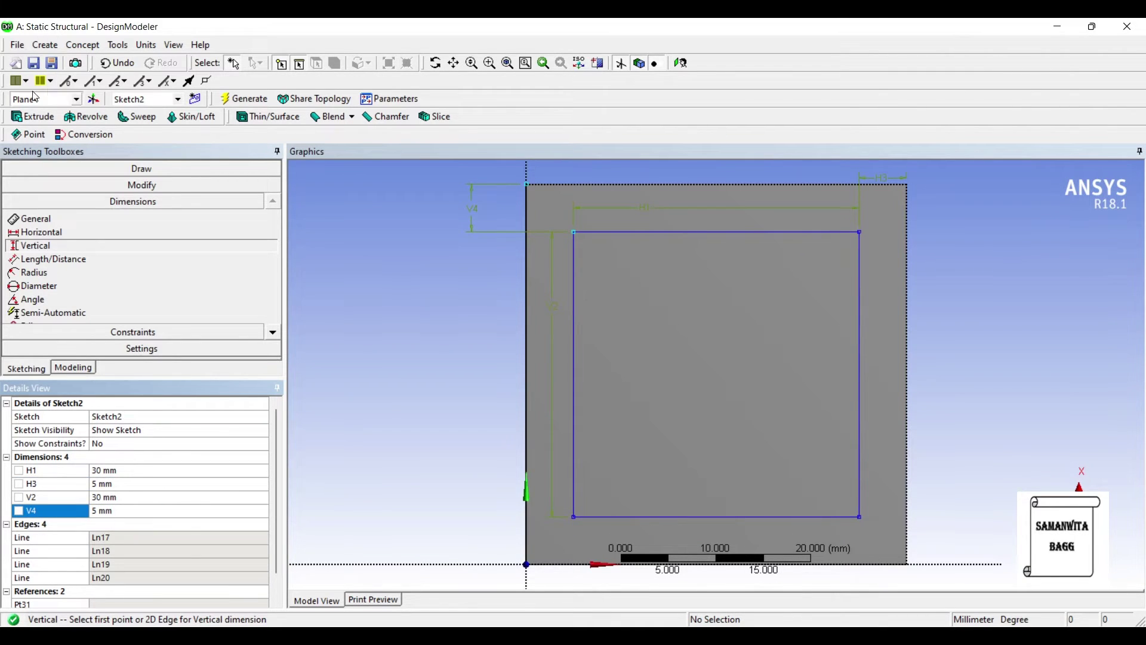
Extrude the inner rectangle sketch as Cut Material 150 mm through the bar and generate the hollow section
{"action": "left_click", "coordinate": [33, 116]}
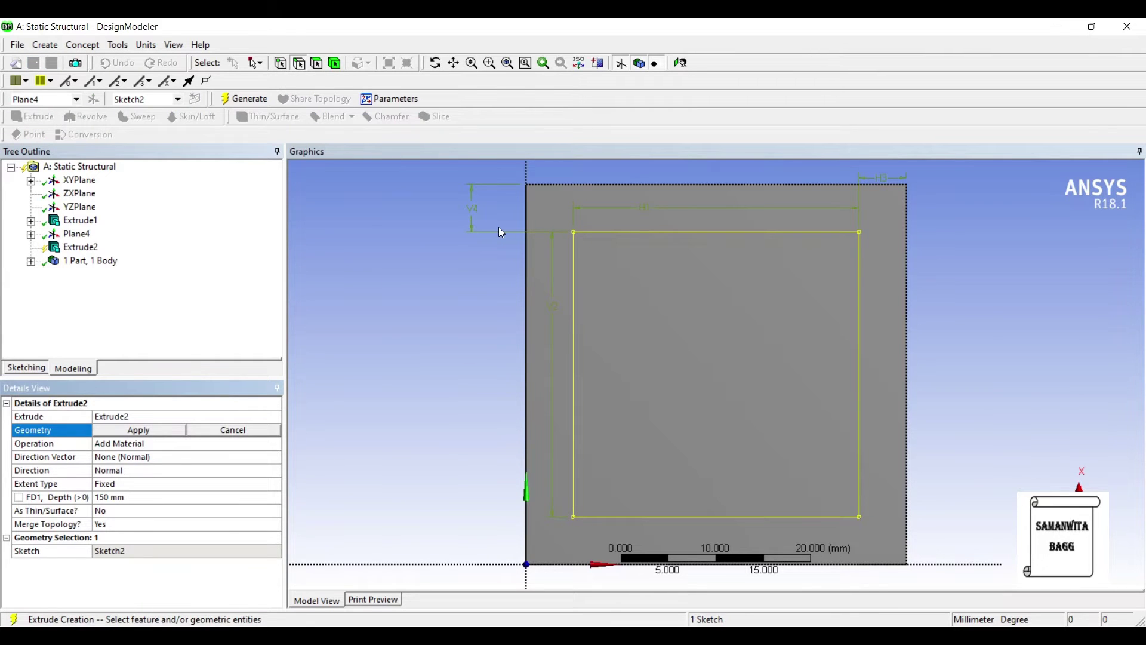
{"action": "left_click", "coordinate": [128, 430]}
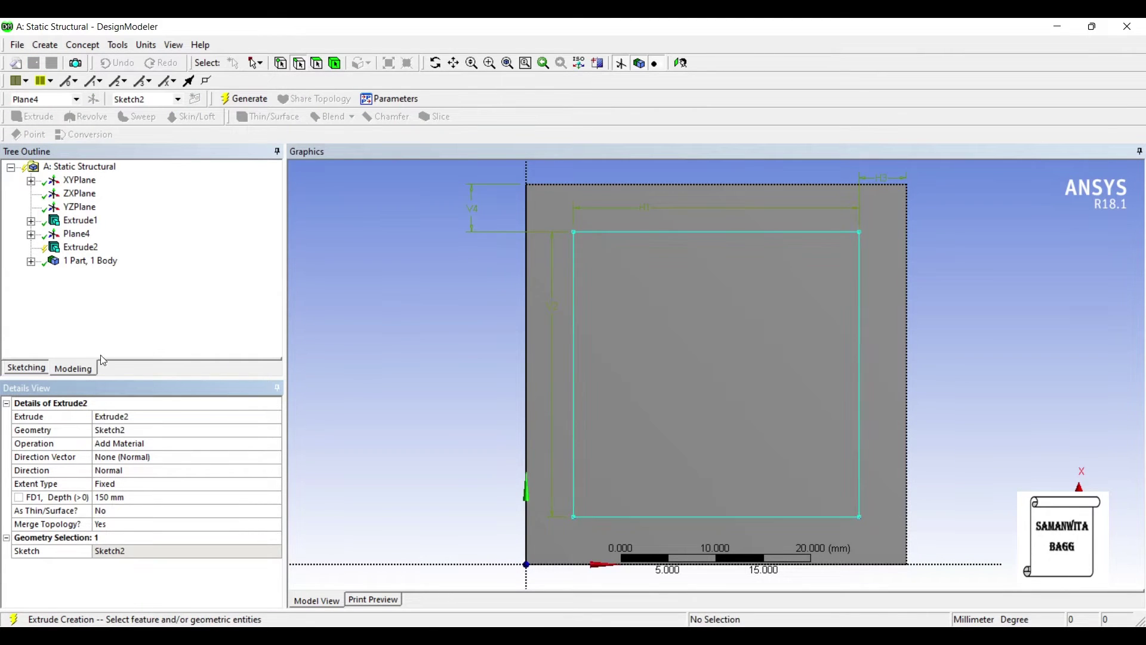
{"action": "left_click", "coordinate": [108, 444]}
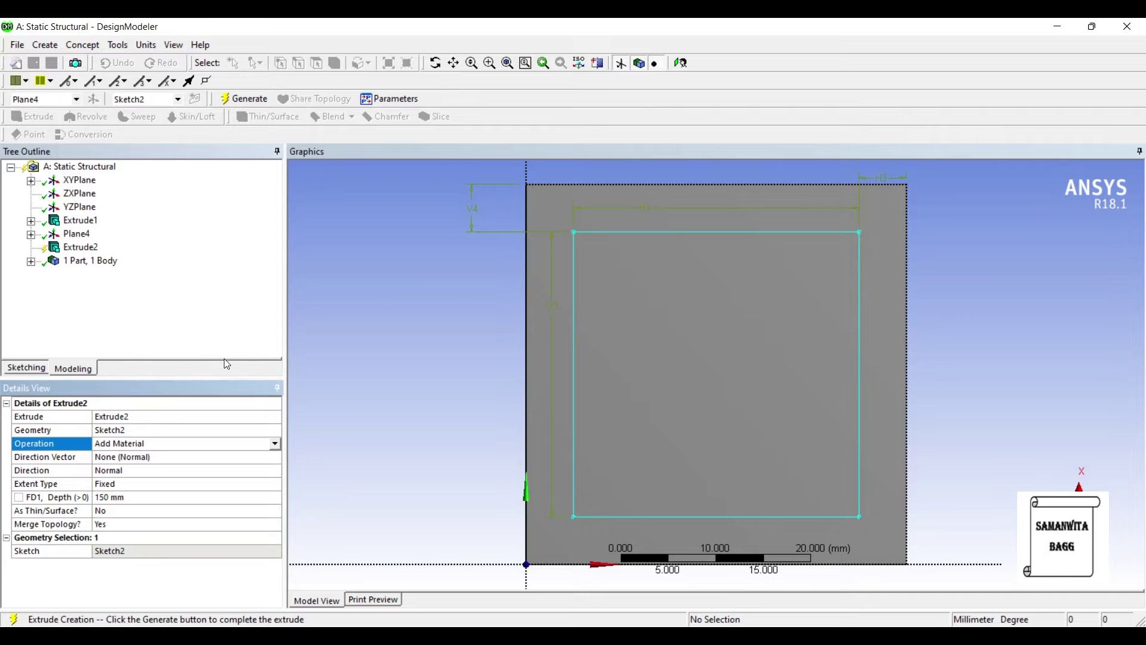
{"action": "left_click", "coordinate": [276, 444]}
{"action": "left_click", "coordinate": [165, 476]}
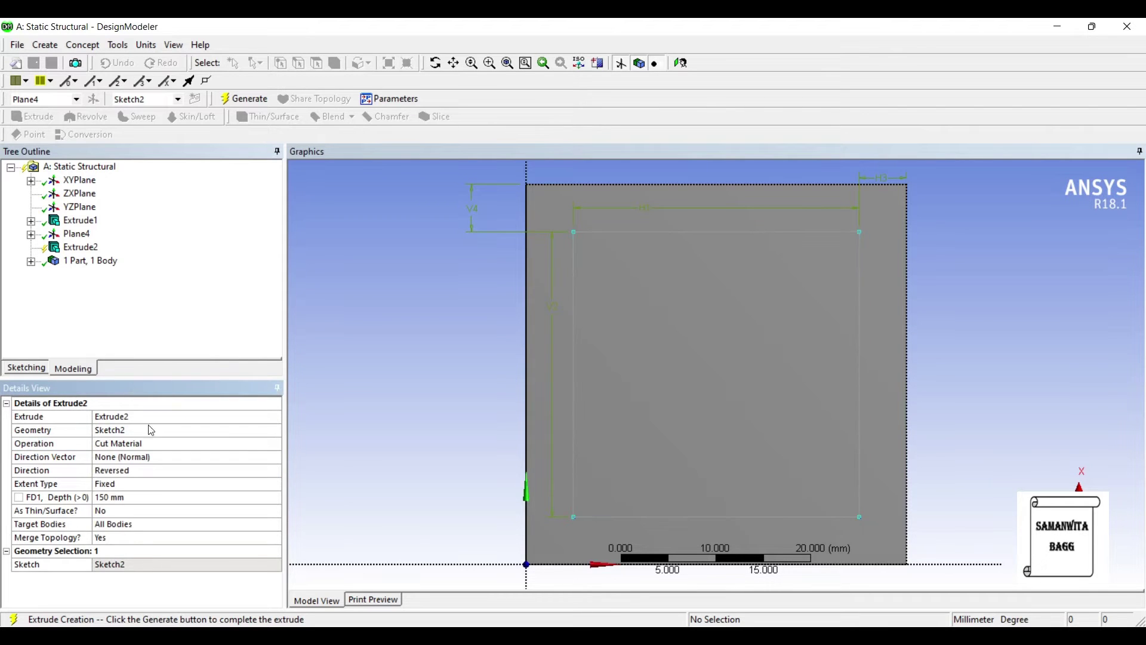
{"action": "middle_click_drag", "start_coordinate": [509, 327], "coordinate": [354, 342]}
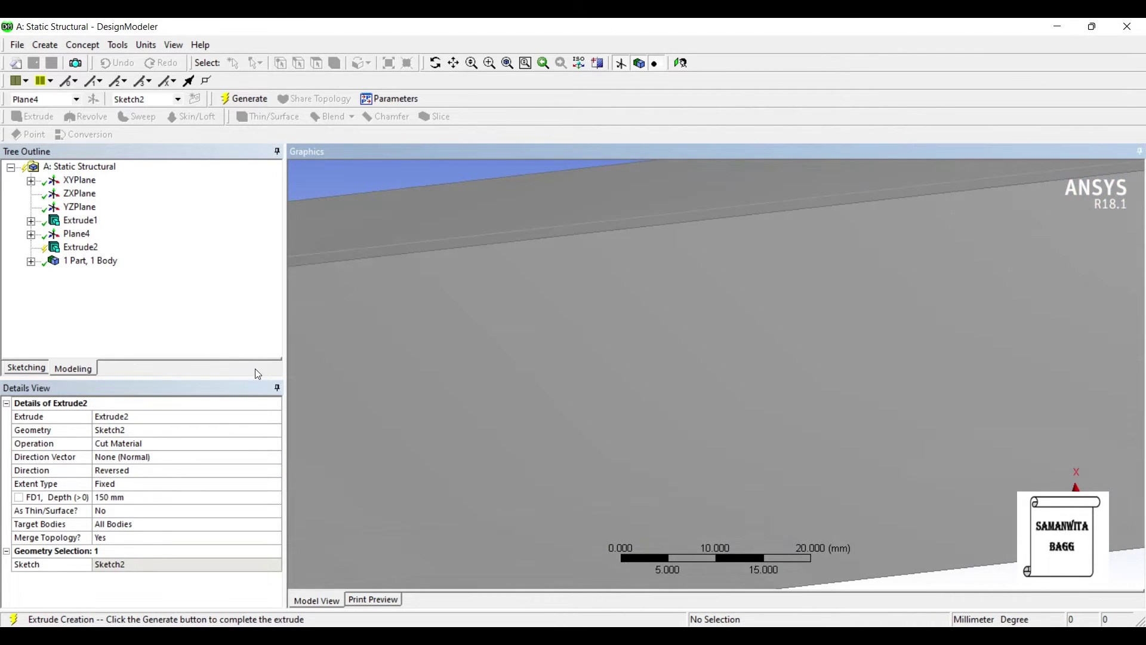
{"action": "scroll", "coordinate": [415, 315], "scroll_direction": "down", "scroll_amount": 5}
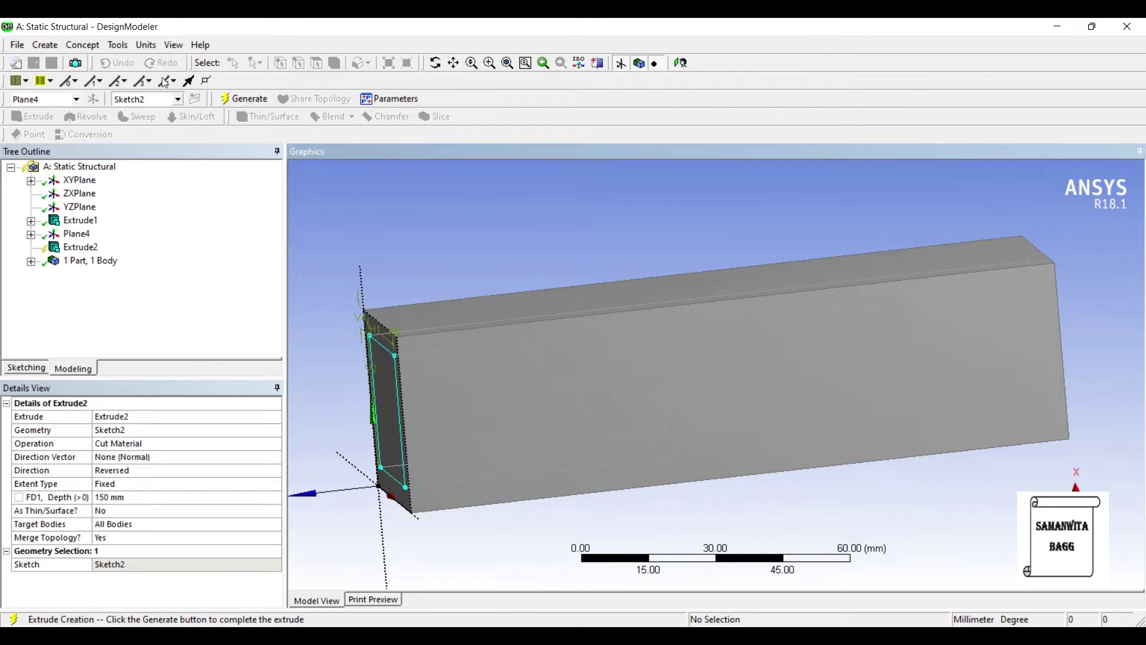
{"action": "left_click", "coordinate": [245, 98]}
{"action": "middle_click_drag", "start_coordinate": [422, 356], "coordinate": [571, 354]}
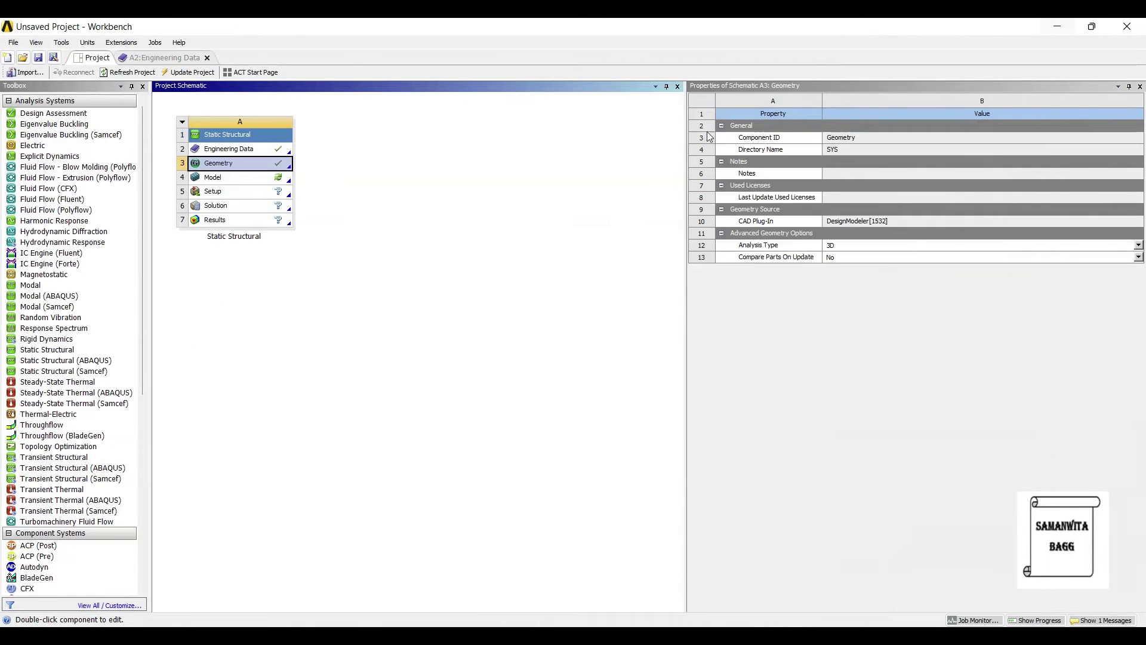
Return to the Workbench project and open the Static Structural system's Model in Mechanical
{"action": "left_click", "coordinate": [1057, 27]}
{"action": "double_click", "coordinate": [206, 177]}
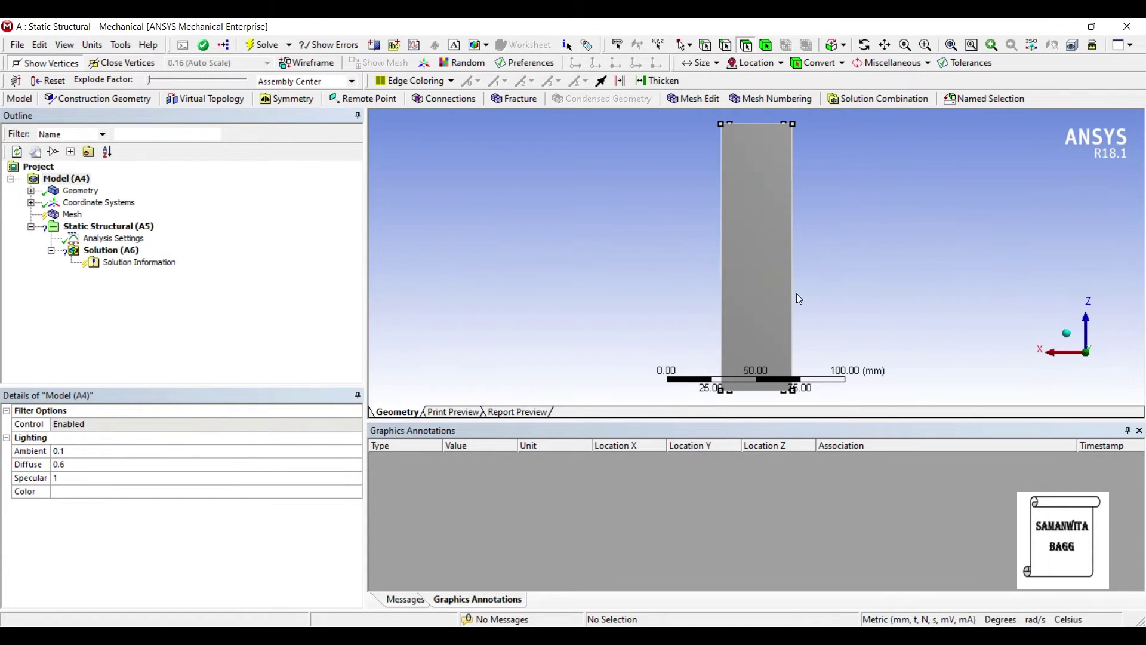
{"action": "middle_click_drag", "start_coordinate": [611, 225], "coordinate": [642, 240]}
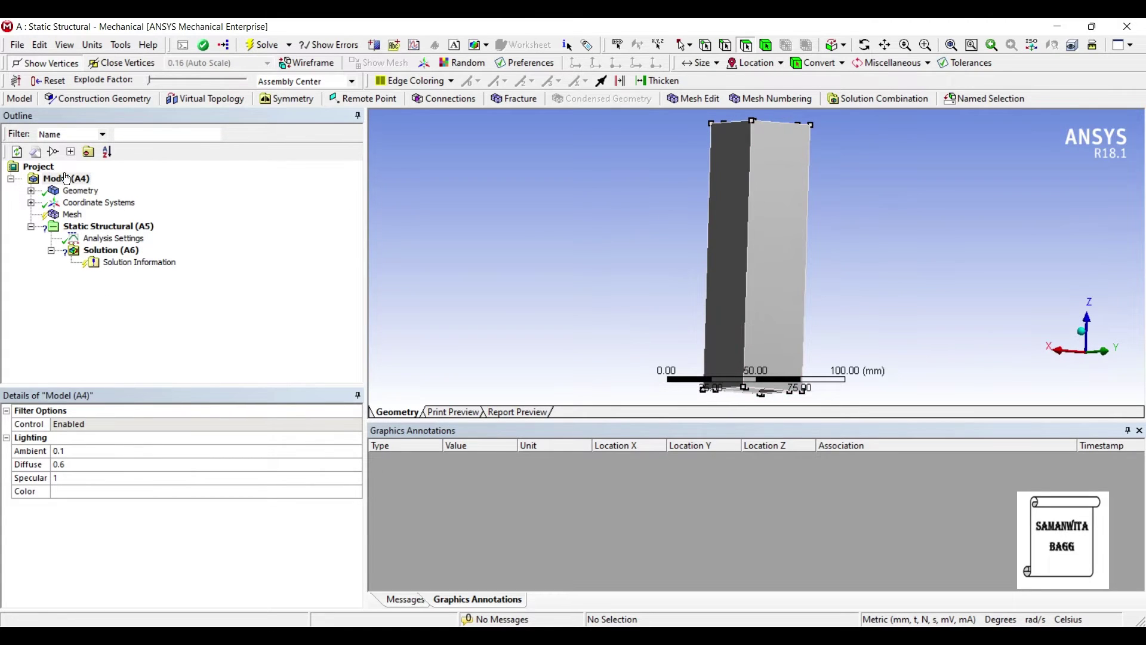
Set the mesh's Relevance Center to Fine and generate the mesh
{"action": "left_click", "coordinate": [72, 214]}
{"action": "left_click", "coordinate": [6, 491]}
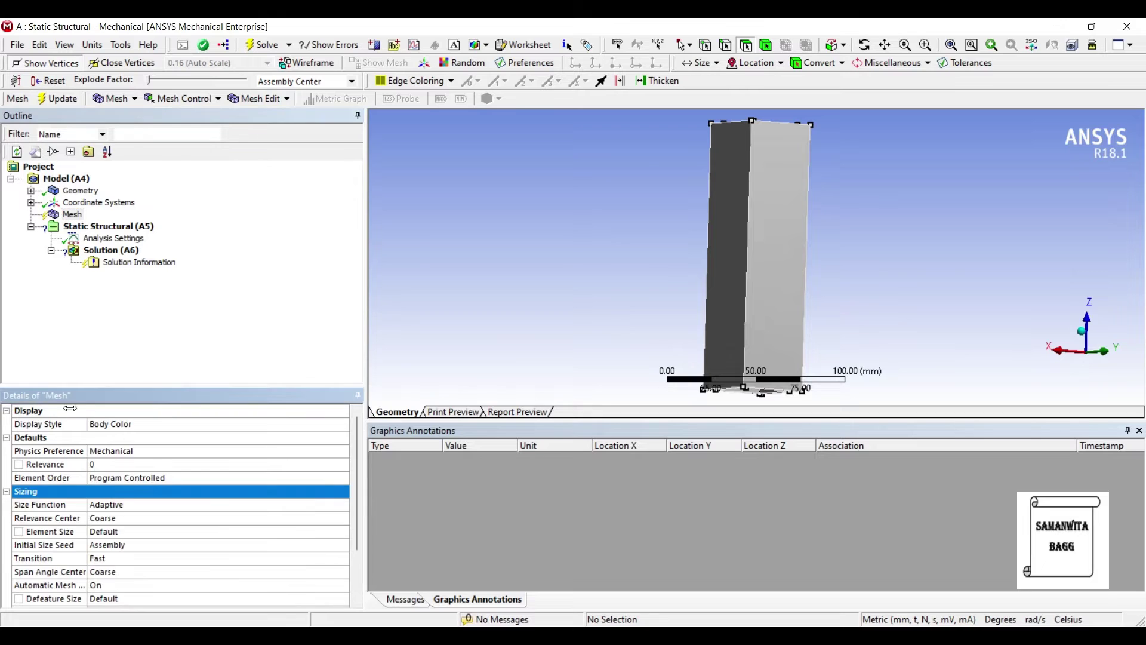
{"action": "key", "text": "Down"}
{"action": "key", "text": "Down"}
{"action": "left_click", "coordinate": [343, 518]}
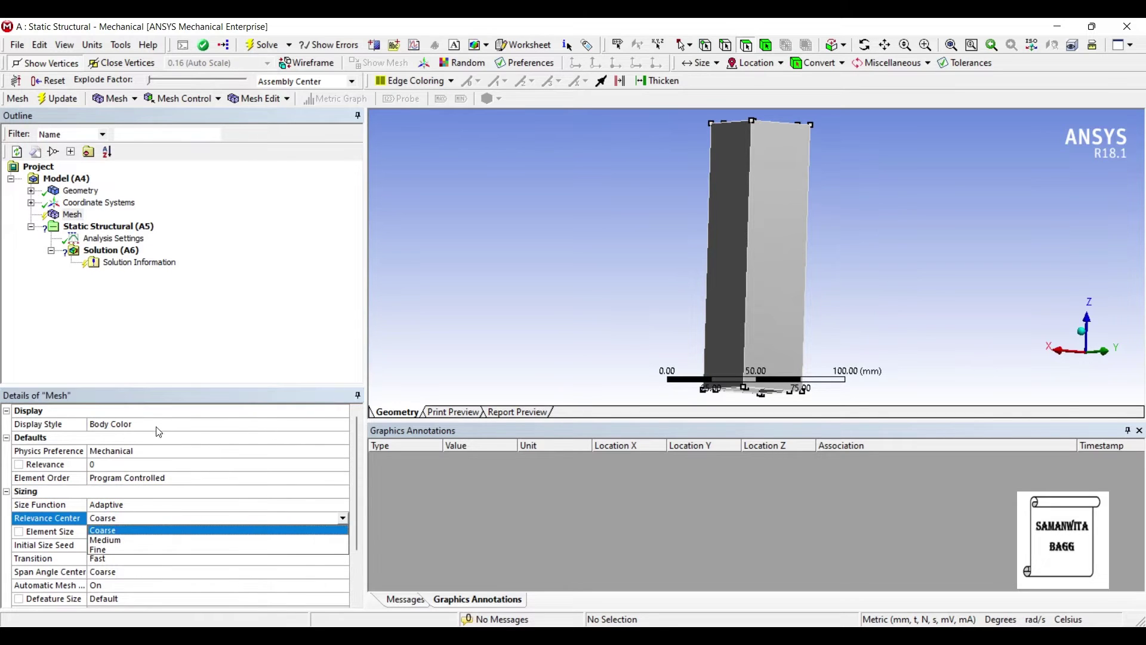
{"action": "left_click", "coordinate": [177, 549]}
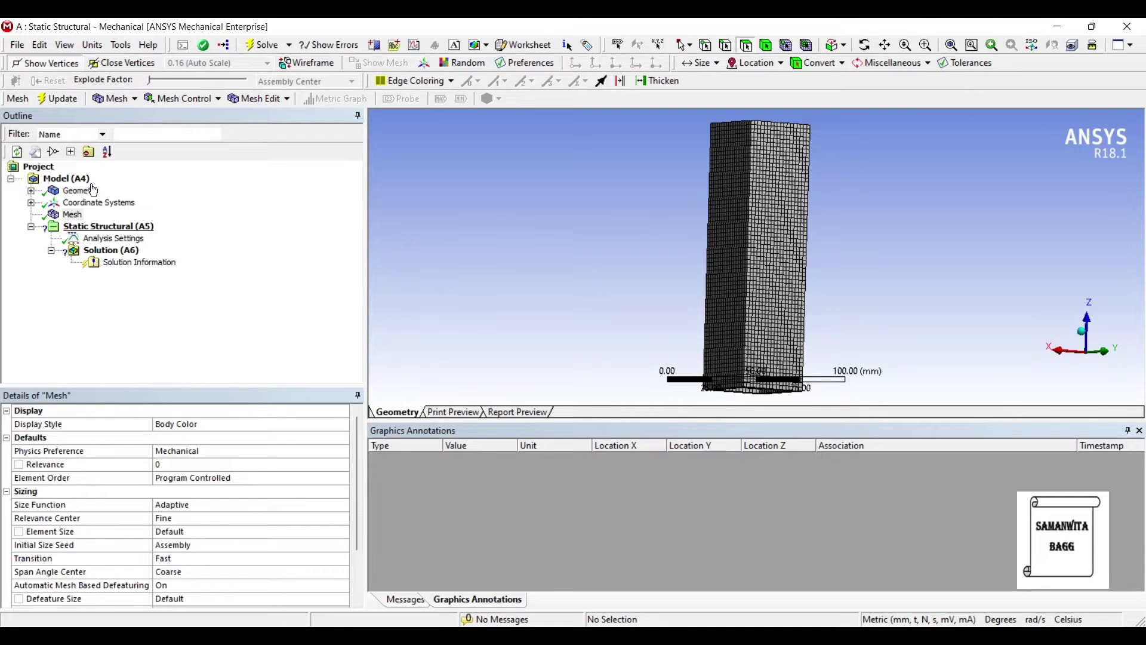
Add a Fixed Support to the Static Structural analysis on the hollow bar's lower end face
{"action": "left_click", "coordinate": [109, 226]}
{"action": "right_click", "coordinate": [115, 228]}
{"action": "mouse_move", "coordinate": [179, 234]}
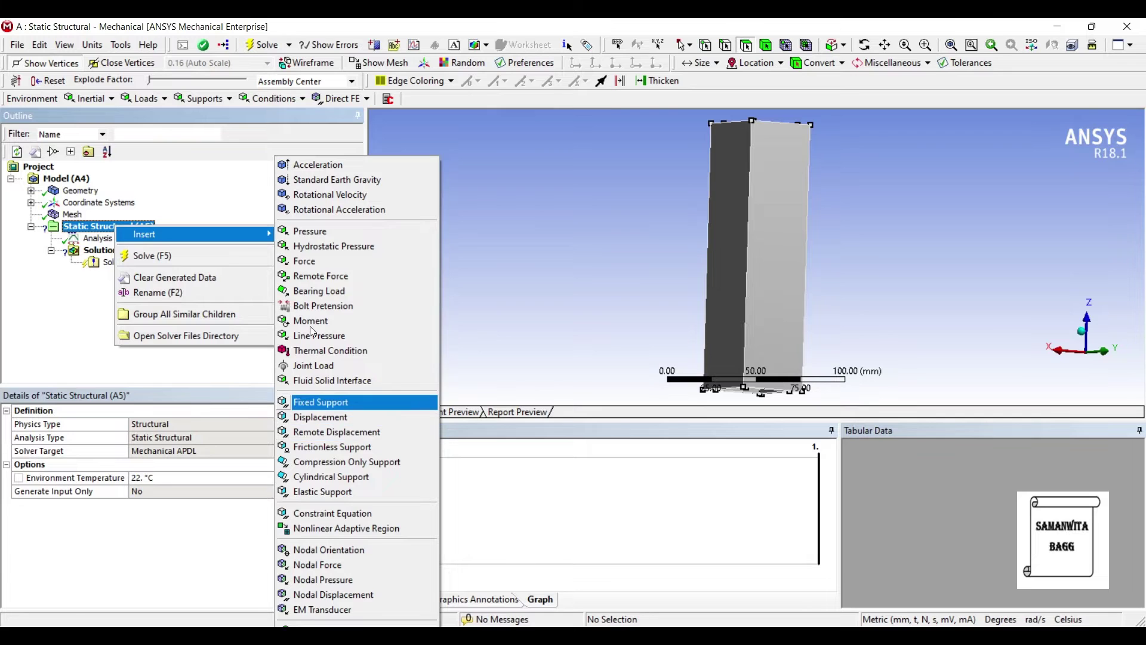
{"action": "left_click", "coordinate": [322, 402]}
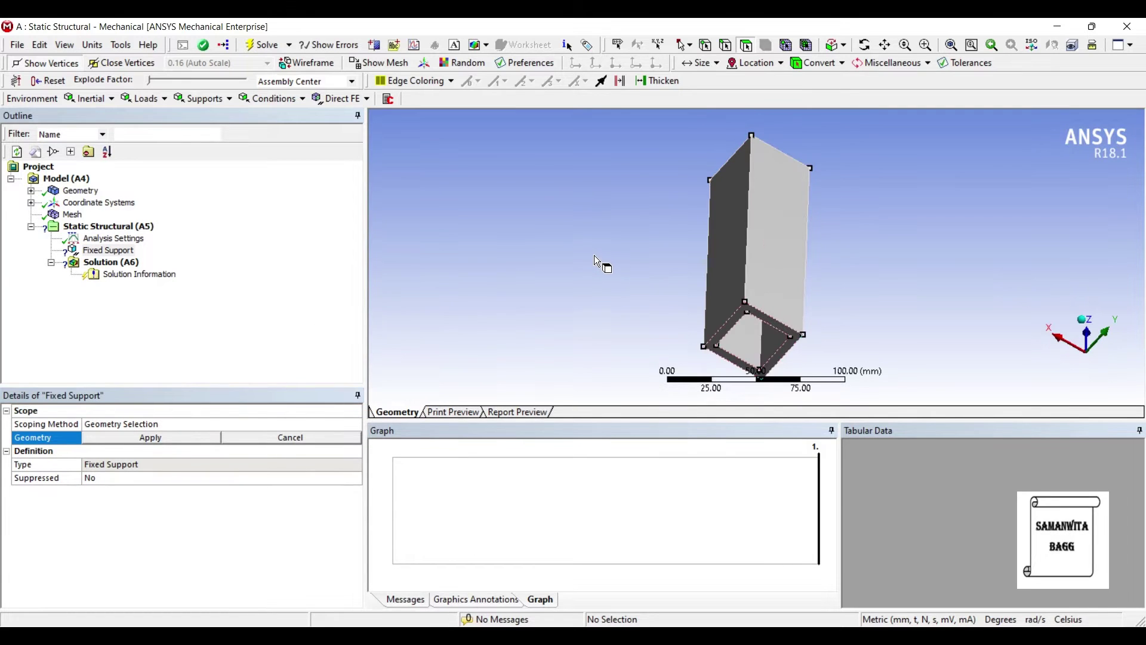
{"action": "left_click", "coordinate": [728, 326]}
{"action": "middle_click_drag", "start_coordinate": [635, 210], "coordinate": [601, 247]}
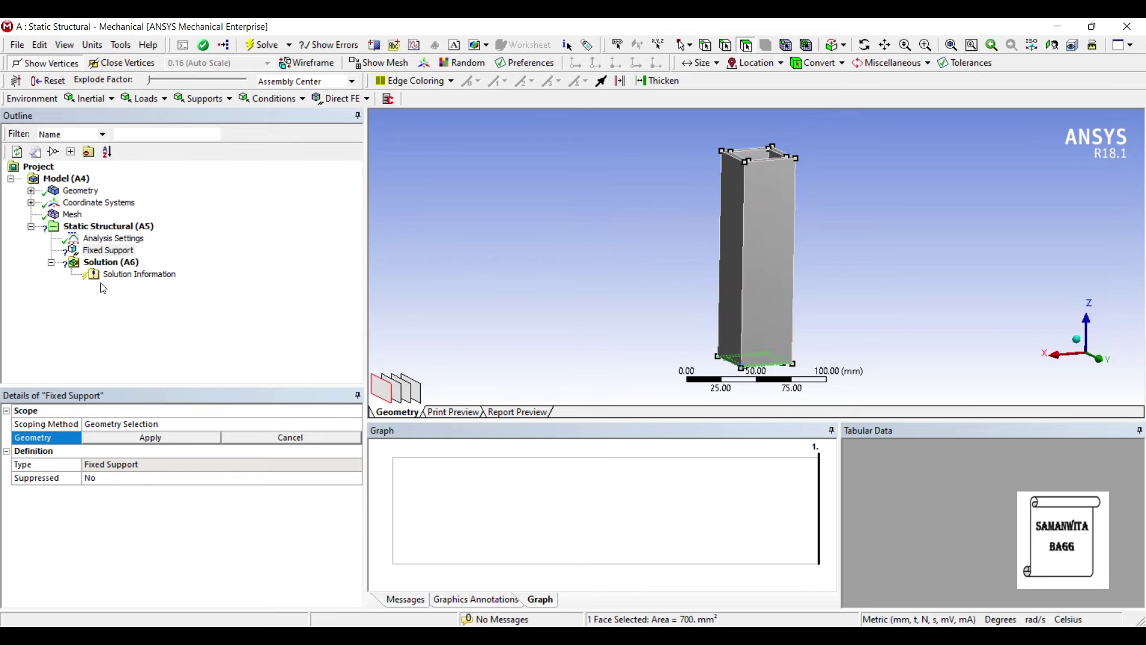
{"action": "left_click", "coordinate": [113, 365]}
Add a Force to the Static Structural analysis on the hollow bar's upper end face
{"action": "right_click", "coordinate": [99, 227]}
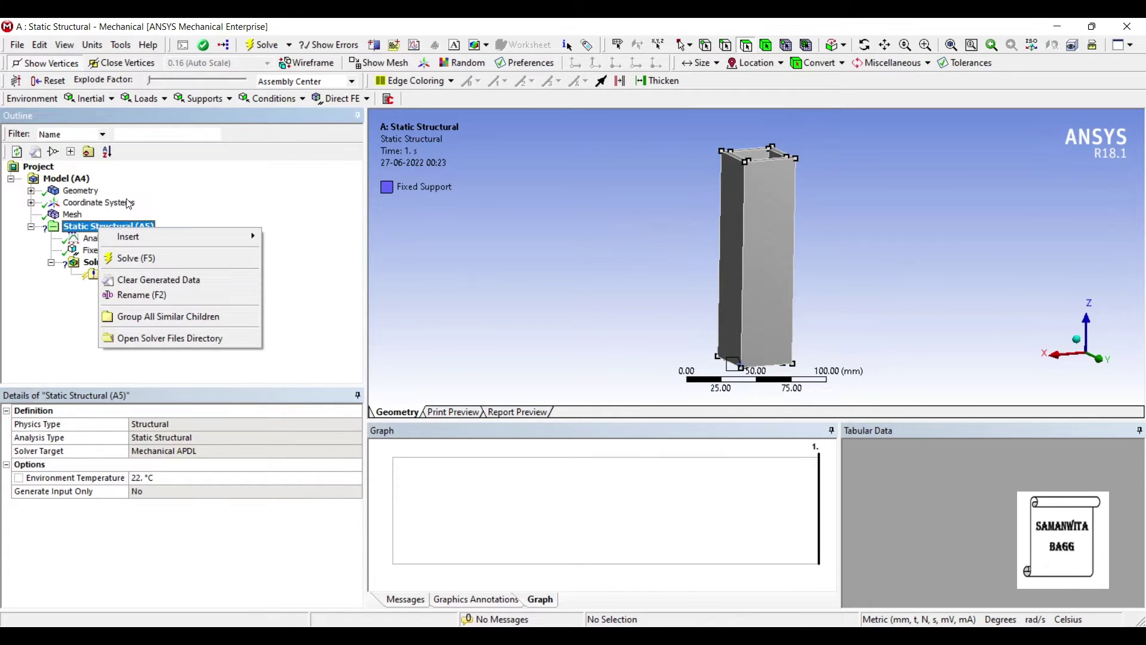
{"action": "mouse_move", "coordinate": [239, 237]}
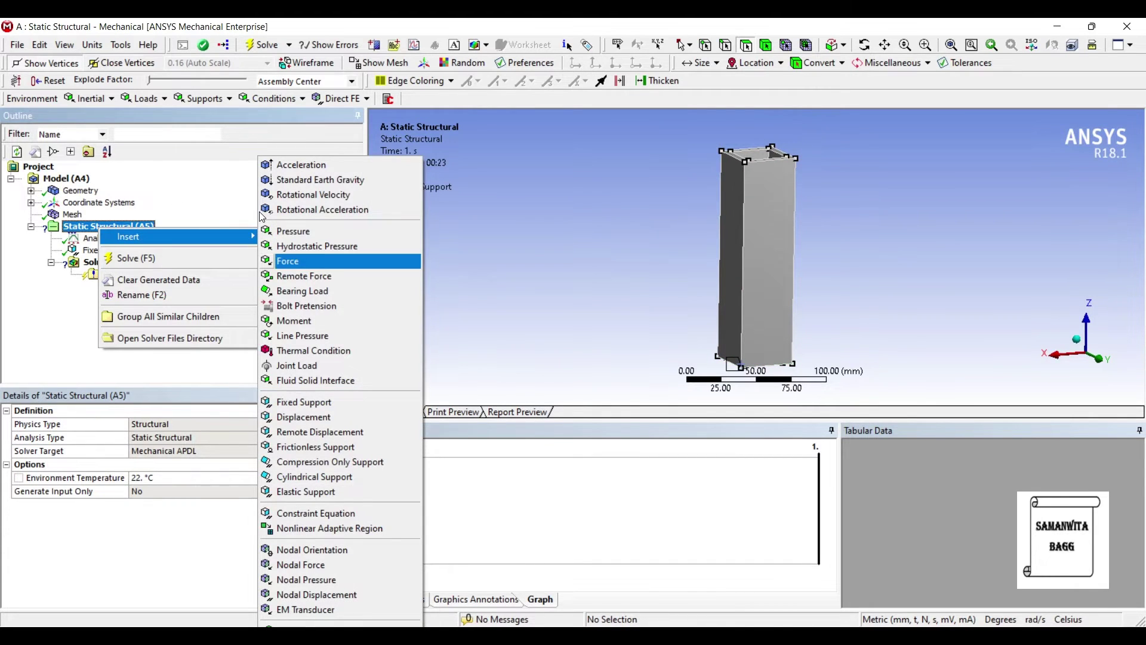
{"action": "key", "text": "Return"}
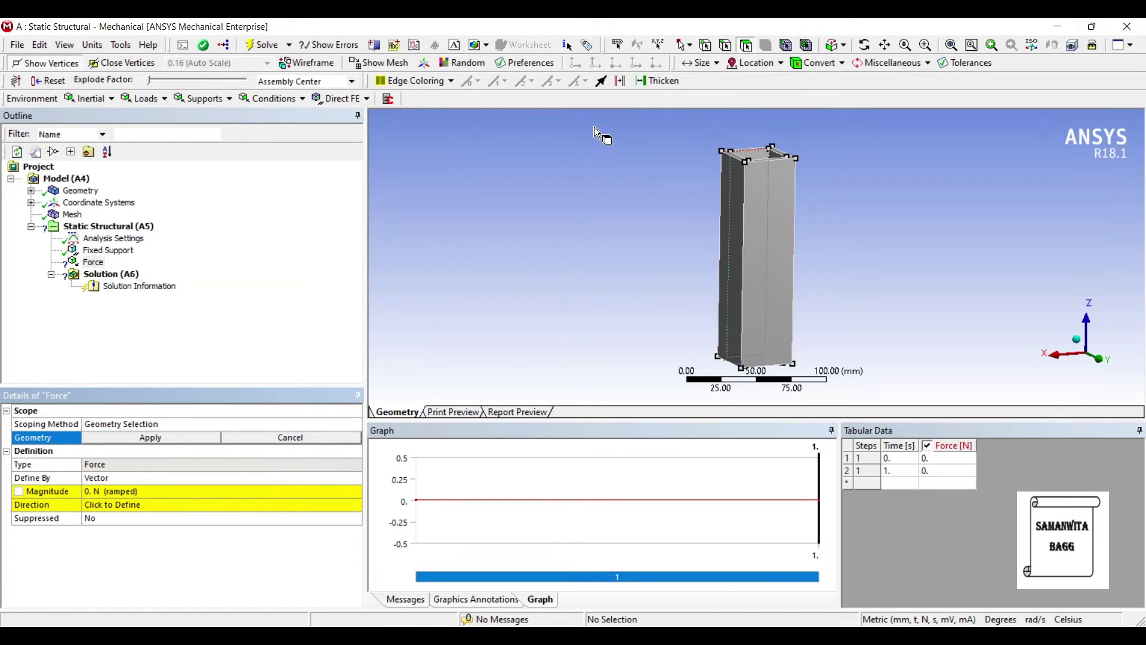
{"action": "mouse_move", "coordinate": [611, 124]}
{"action": "middle_mouse_down"}
{"action": "mouse_move", "coordinate": [601, 143]}
{"action": "mouse_move", "coordinate": [599, 132]}
{"action": "middle_mouse_up"}
{"action": "left_click", "coordinate": [754, 175]}
{"action": "left_click", "coordinate": [114, 438]}
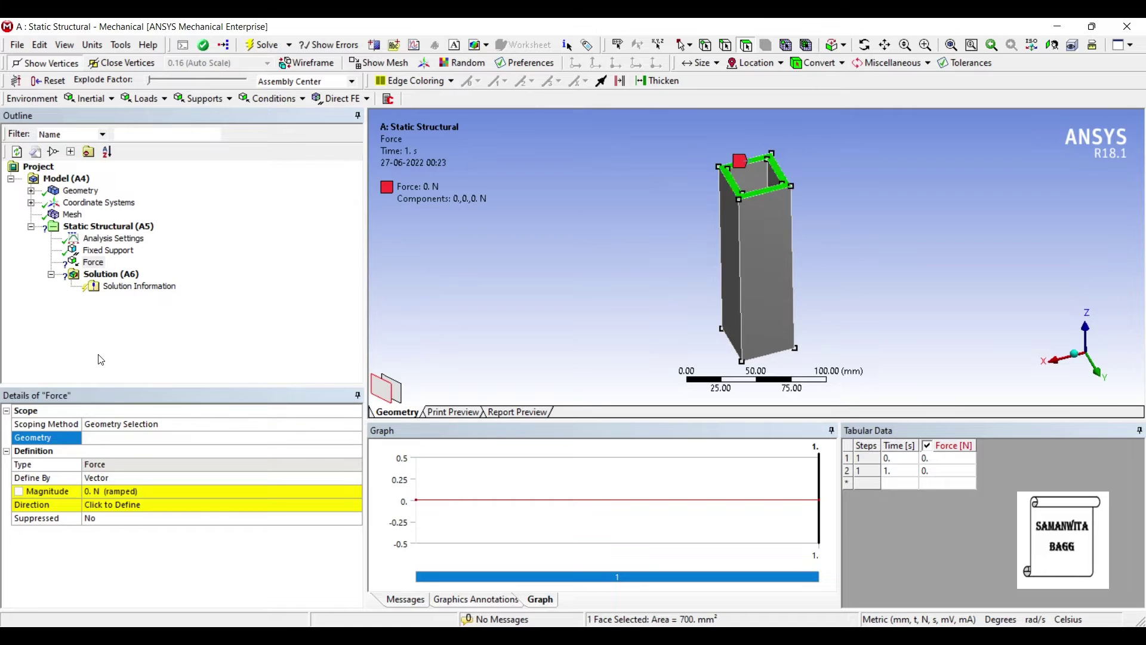
Define the force by Components and set its Z component to -1000 N
{"action": "left_click", "coordinate": [137, 478]}
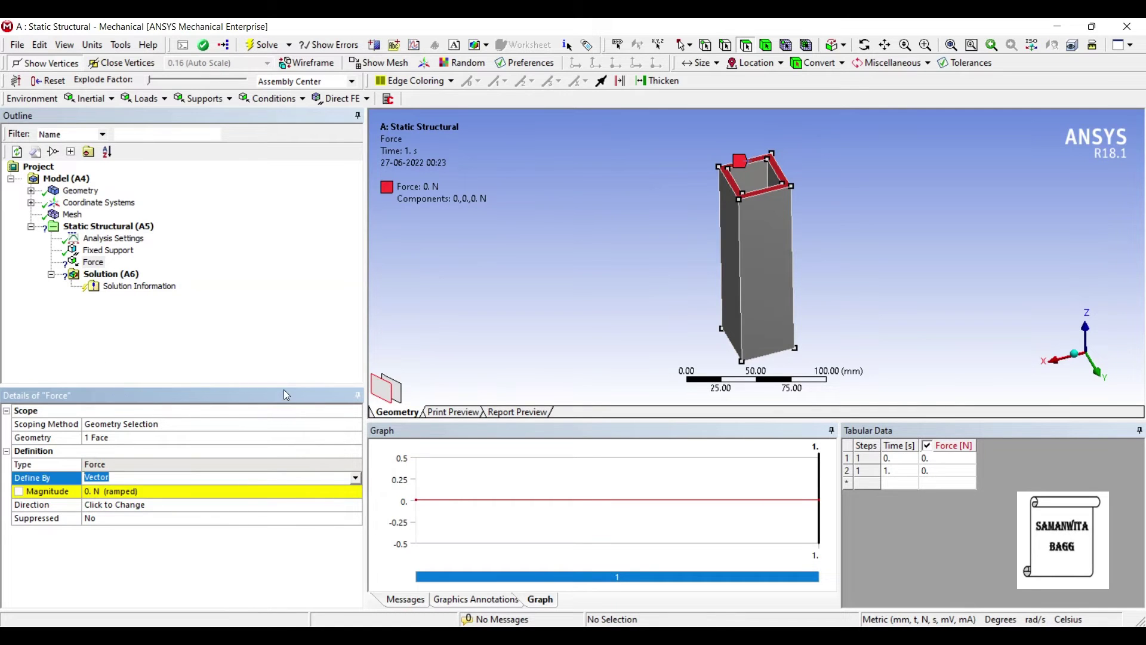
{"action": "left_click", "coordinate": [355, 479]}
{"action": "key", "text": "Up"}
{"action": "key", "text": "Return"}
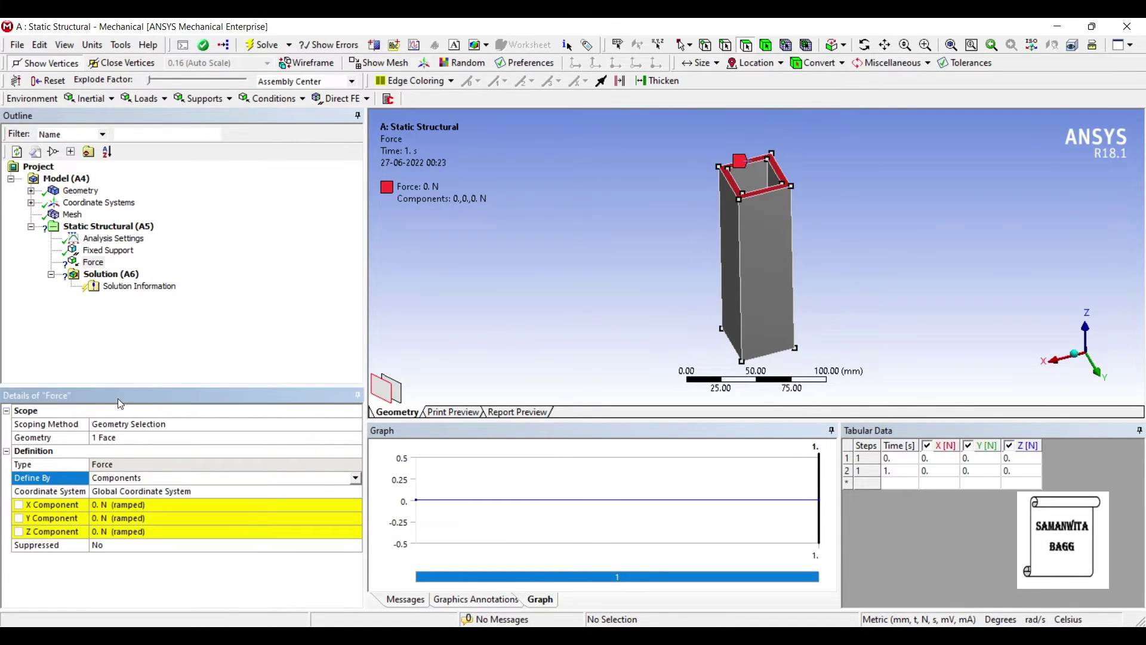
{"action": "middle_click_drag", "start_coordinate": [544, 222], "coordinate": [543, 196]}
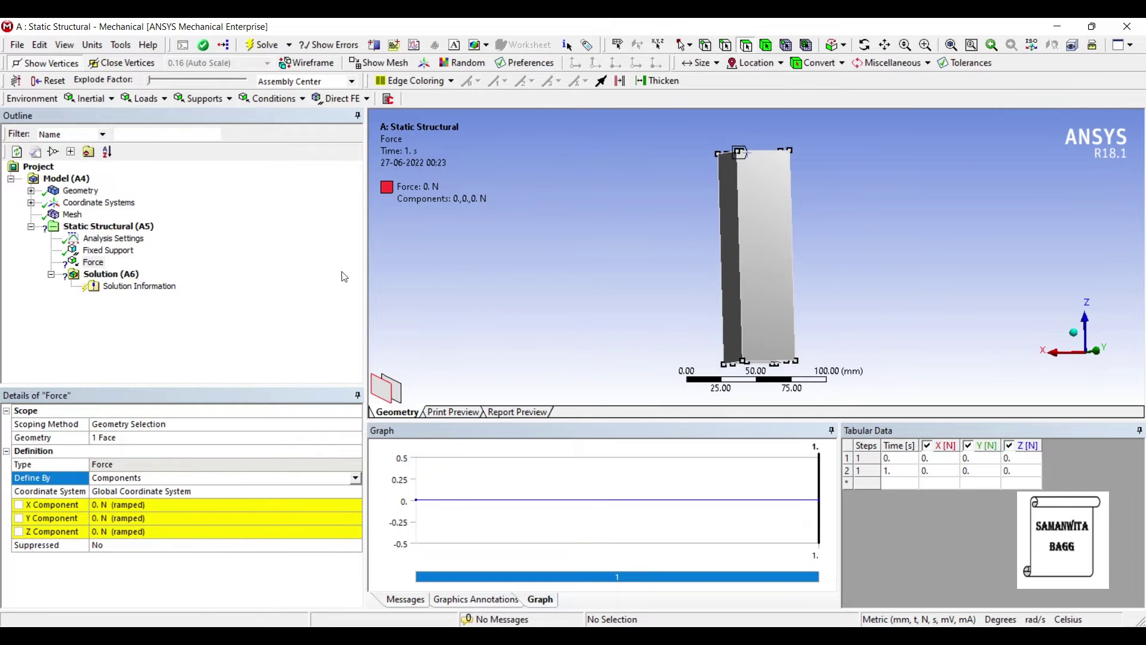
{"action": "left_click", "coordinate": [147, 532]}
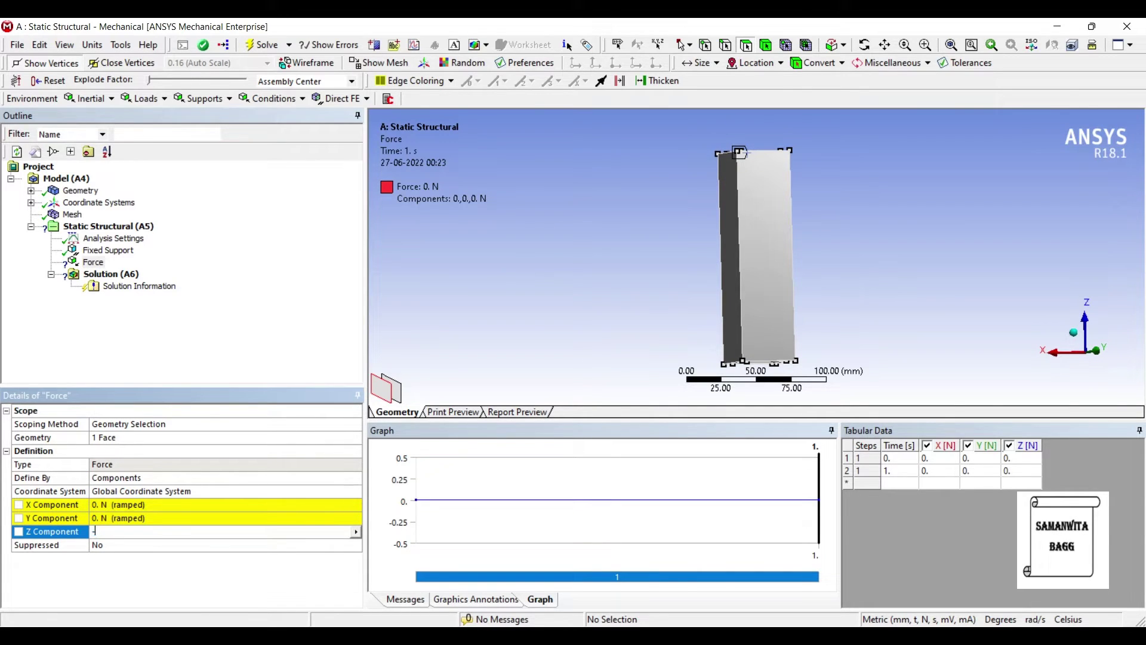
{"action": "type", "text": "-1000"}
{"action": "key", "text": "Return"}
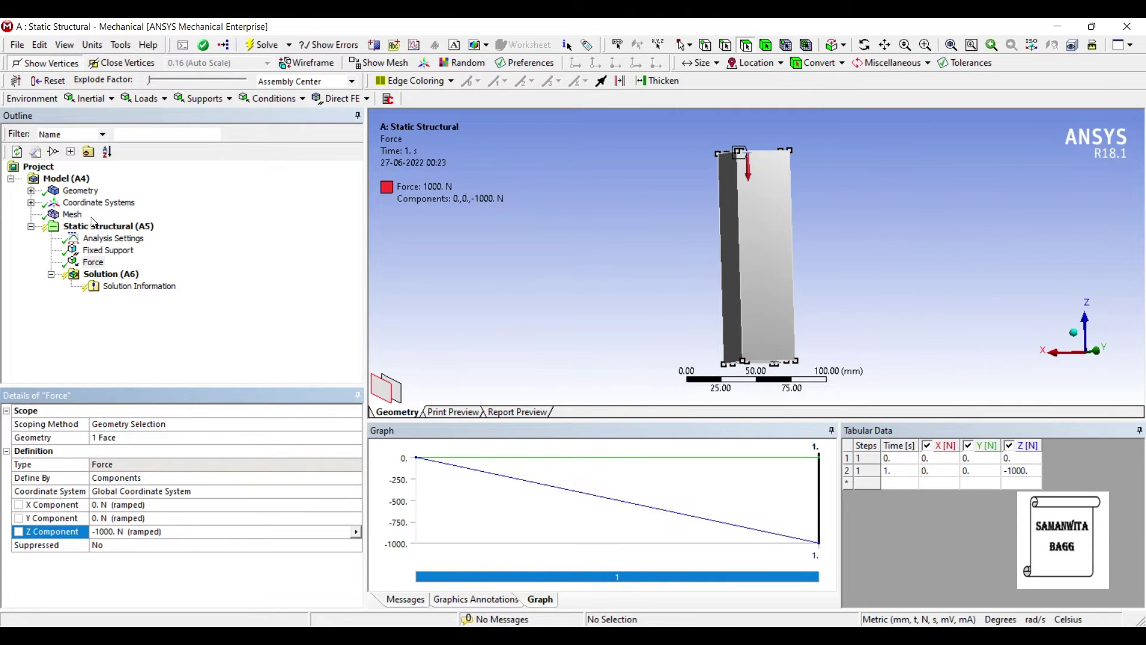
Insert a Total Deformation result under the Static Structural solution
{"action": "left_click", "coordinate": [111, 274]}
{"action": "right_click", "coordinate": [112, 274]}
{"action": "mouse_move", "coordinate": [179, 284]}
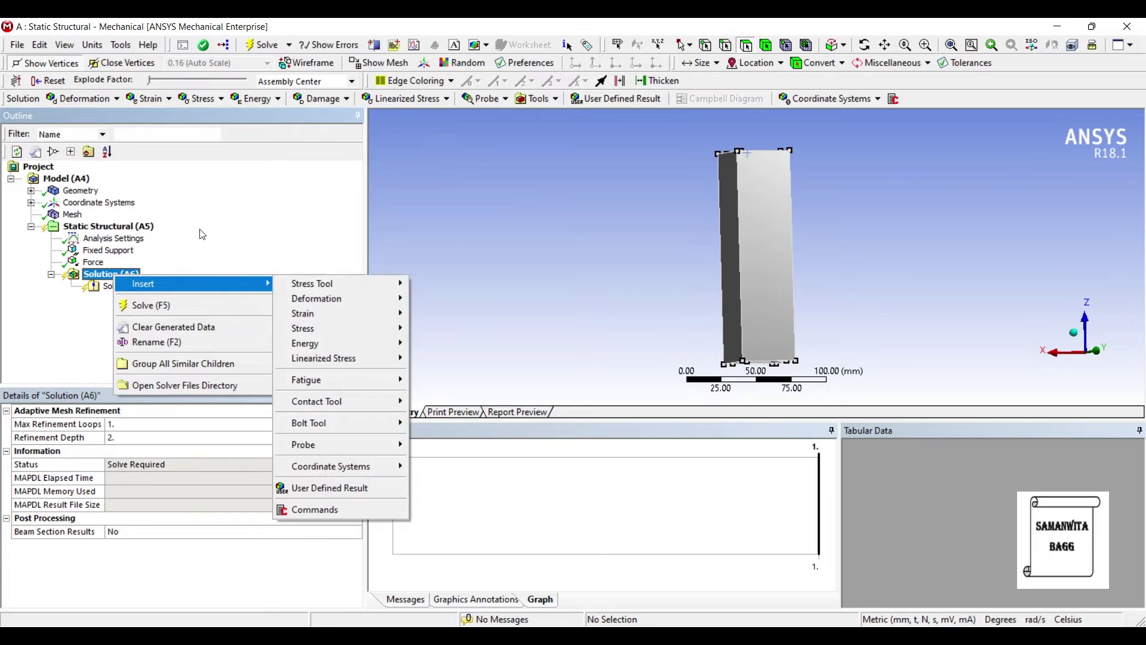
{"action": "mouse_move", "coordinate": [317, 298]}
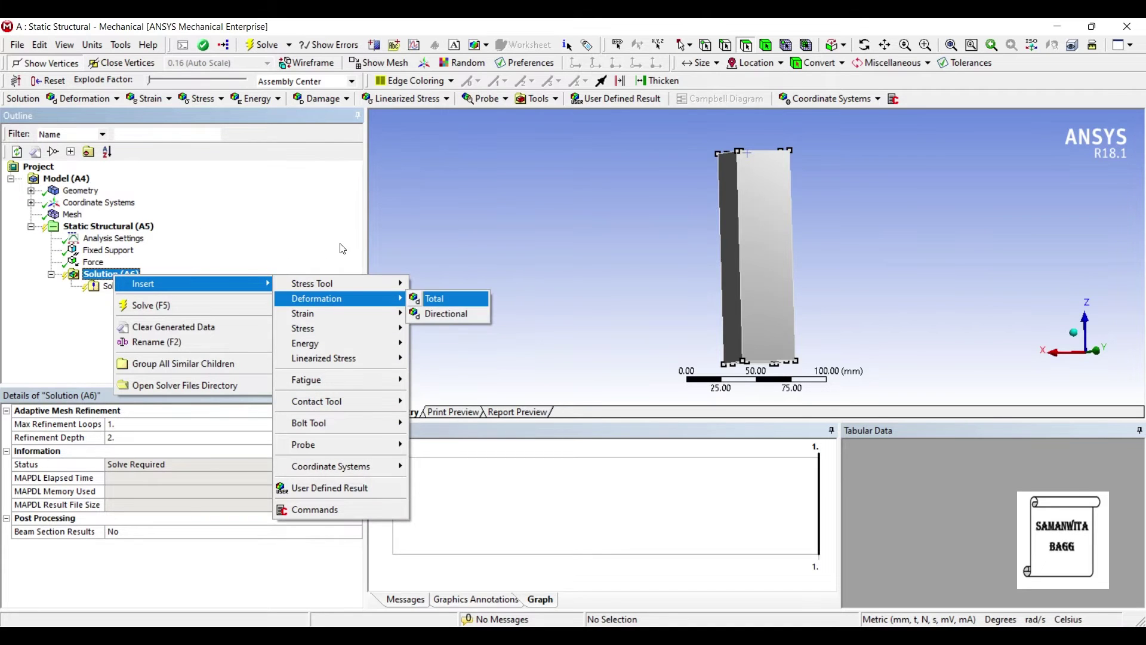
{"action": "left_click", "coordinate": [433, 298]}
Insert an Equivalent (von-Mises) Stress result under the Static Structural solution and solve the analysis
{"action": "left_click", "coordinate": [111, 274]}
{"action": "right_click", "coordinate": [111, 274]}
{"action": "mouse_move", "coordinate": [179, 281]}
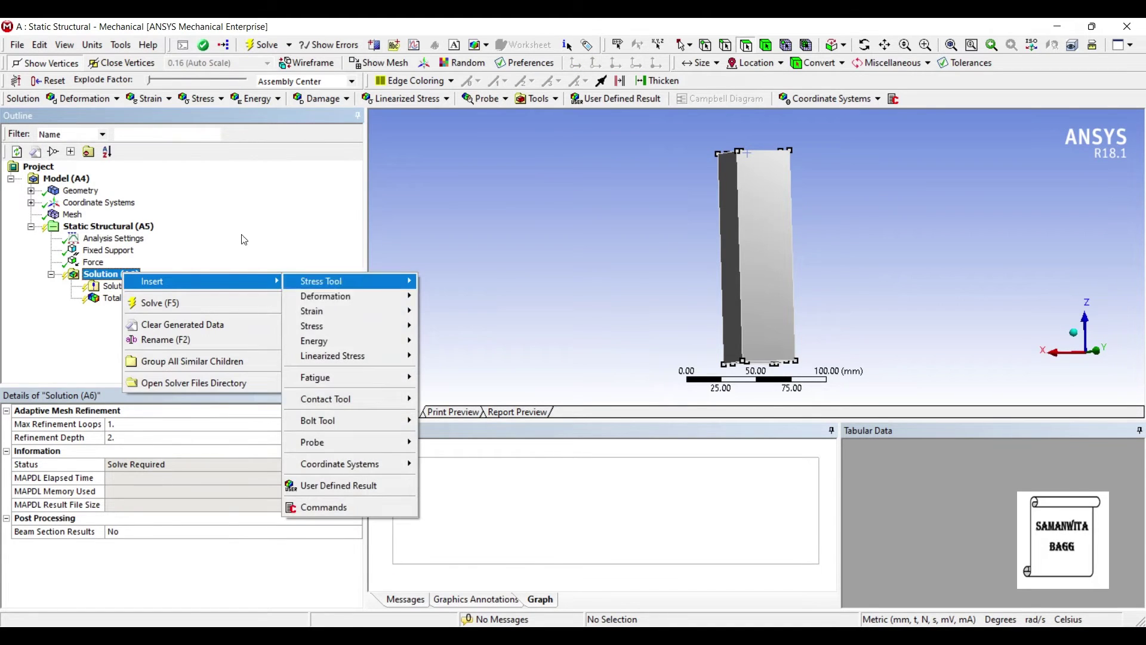
{"action": "mouse_move", "coordinate": [352, 326]}
{"action": "left_click", "coordinate": [465, 326]}
{"action": "left_click", "coordinate": [111, 274]}
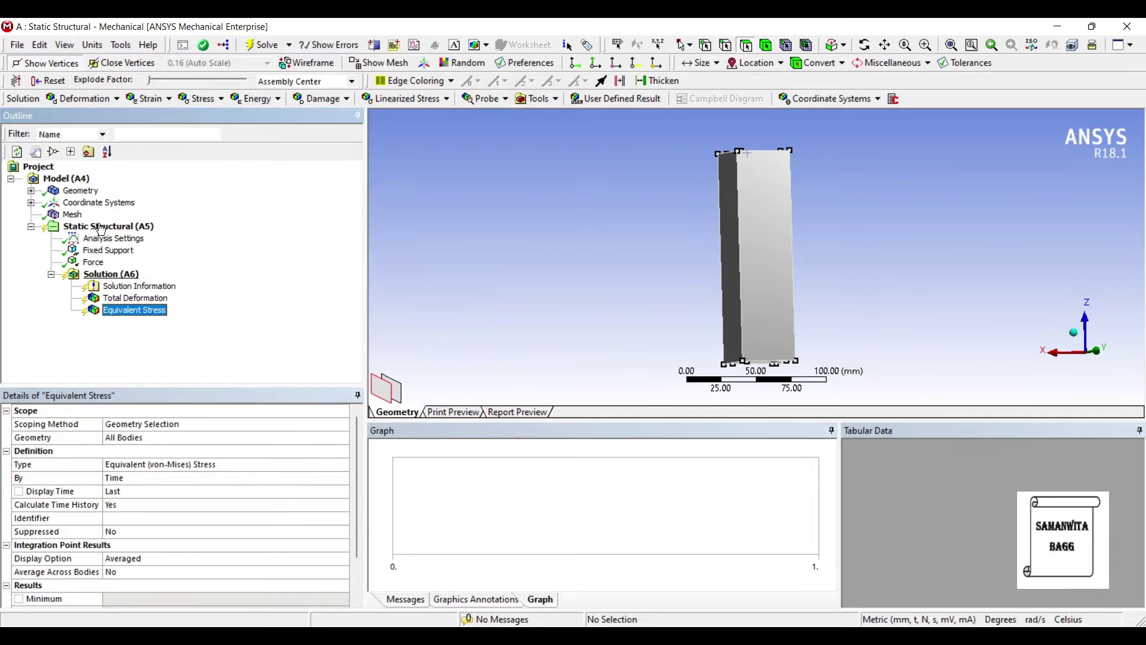
{"action": "left_click", "coordinate": [206, 43]}
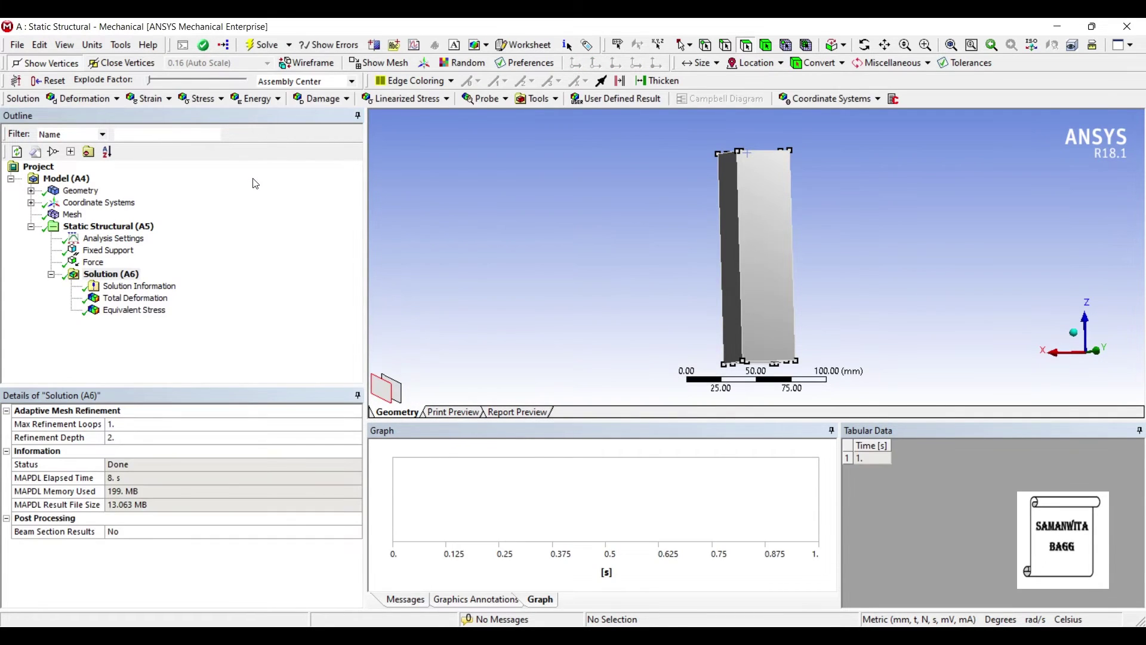
Assign Concrete as the material of the Solid body in the geometry
{"action": "left_click", "coordinate": [31, 191]}
{"action": "left_click", "coordinate": [91, 202]}
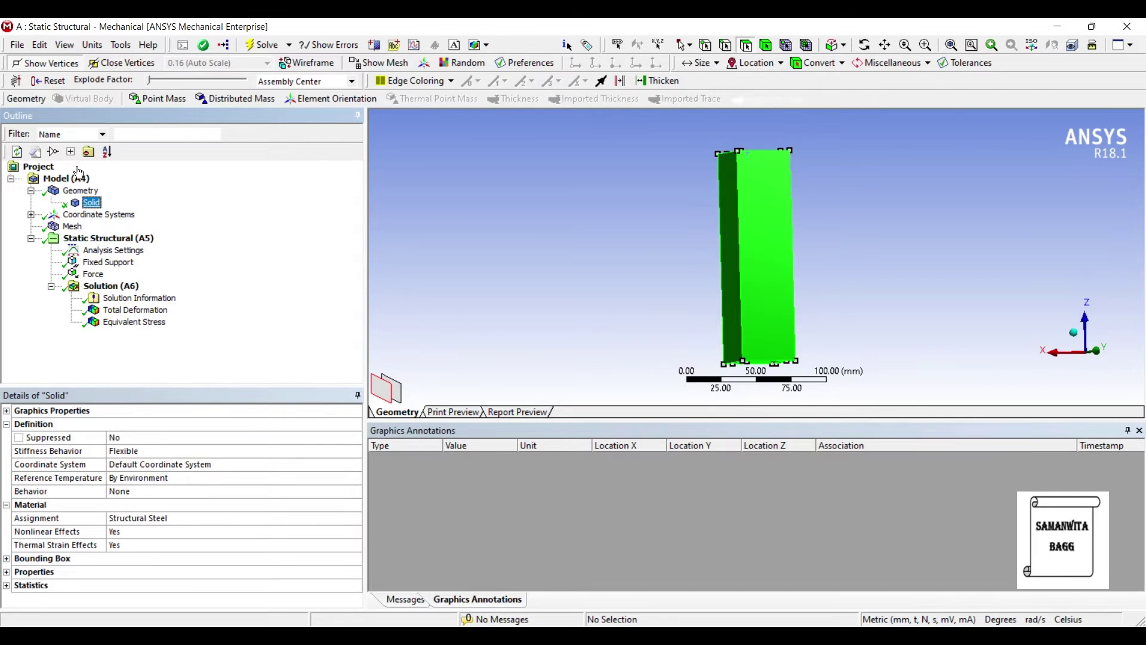
{"action": "left_click", "coordinate": [202, 517]}
{"action": "left_click", "coordinate": [356, 519]}
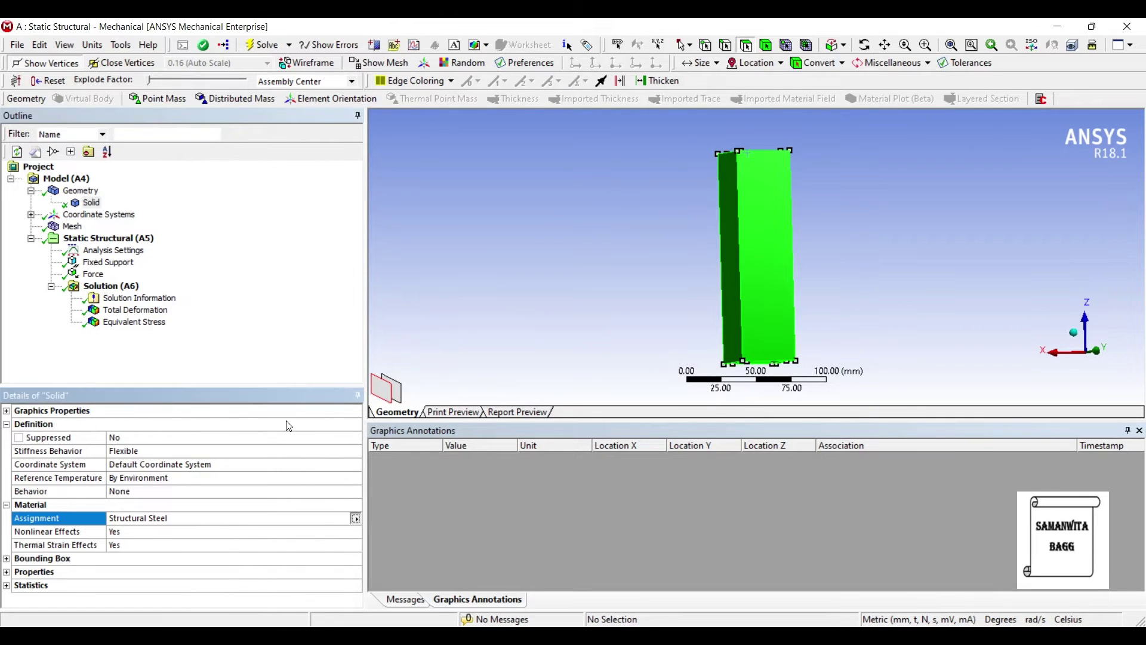
{"action": "left_click", "coordinate": [395, 587]}
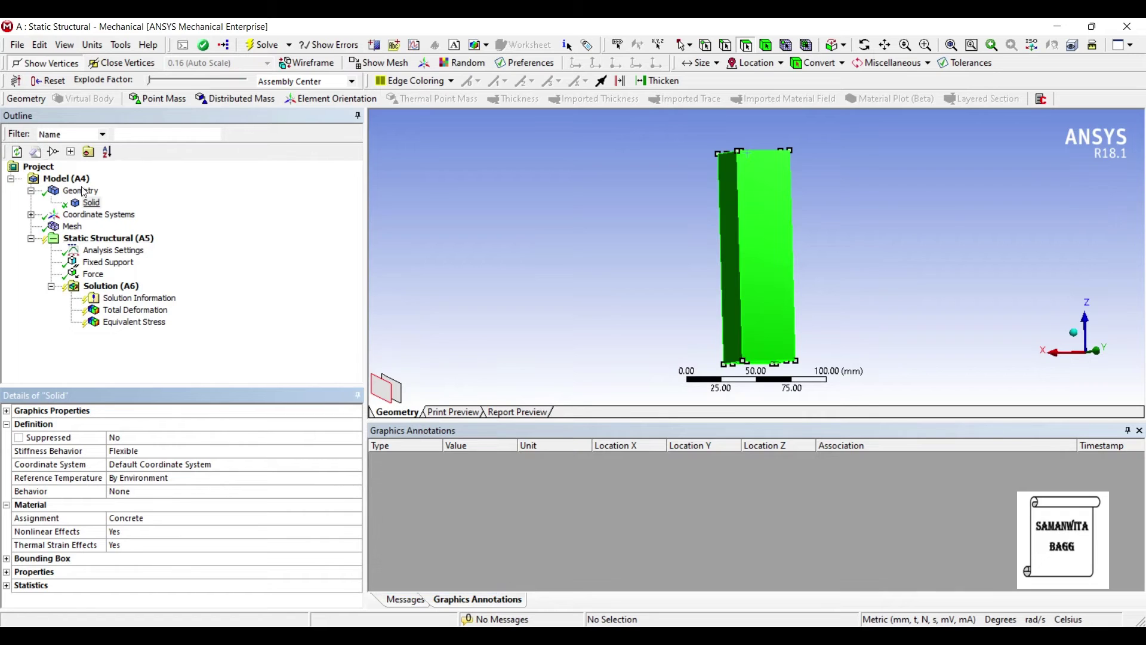
Solve the Static Structural analysis again with the concrete material
{"action": "left_click", "coordinate": [127, 298]}
{"action": "left_click", "coordinate": [112, 286]}
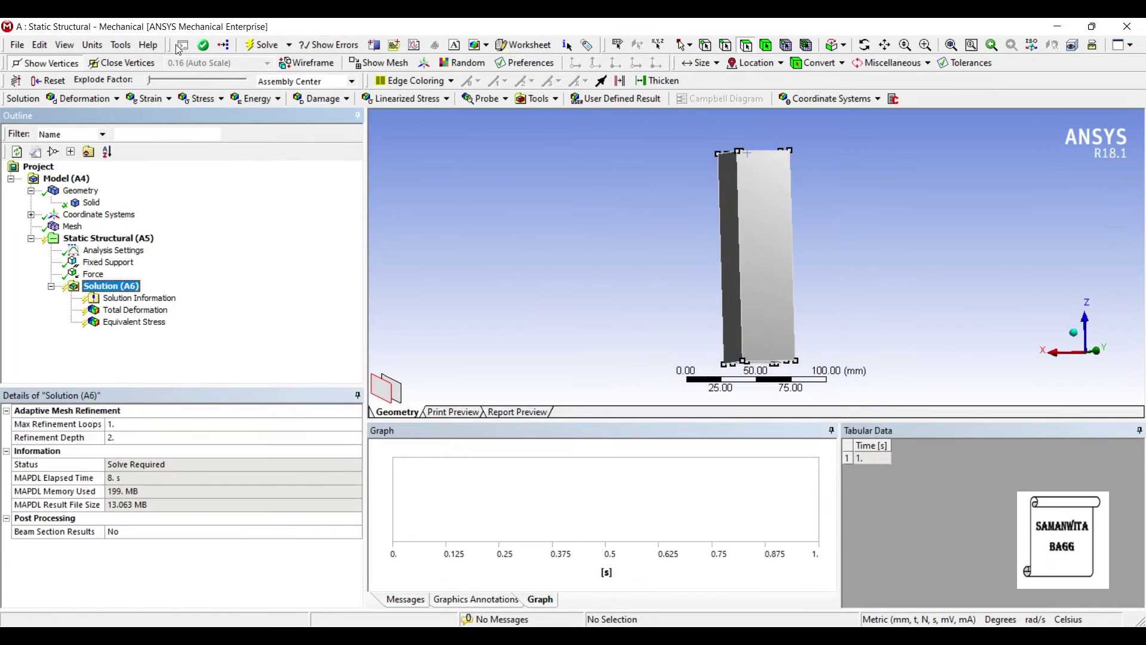
{"action": "key", "text": "F5"}
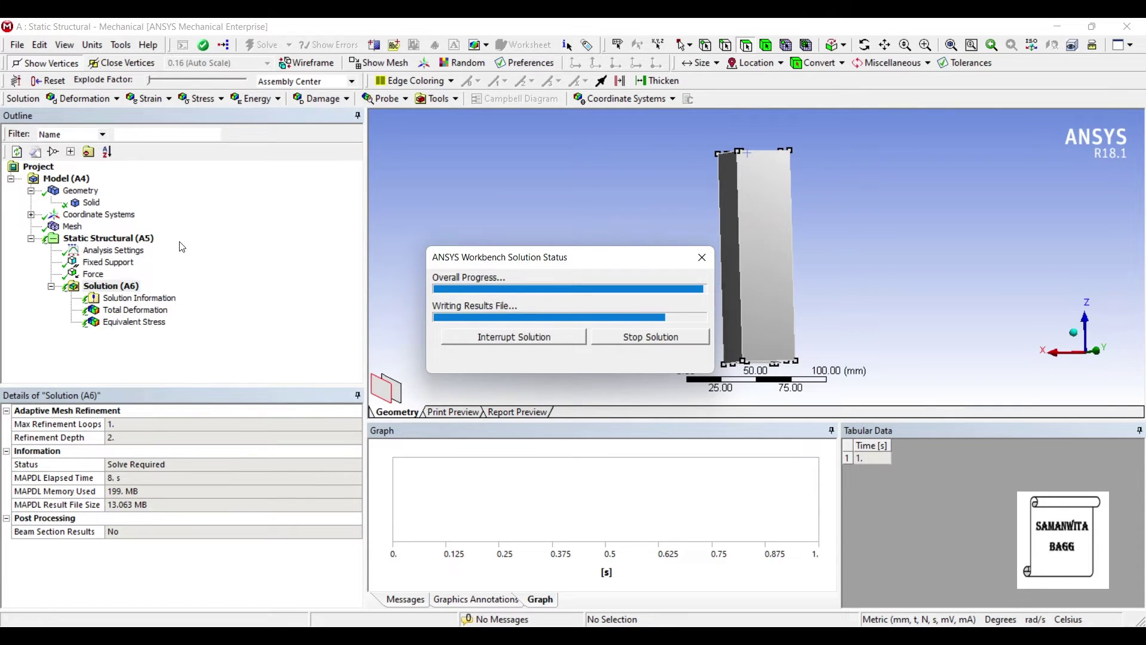
View and animate the Total Deformation result, and display the Equivalent Stress distribution on the bar
{"action": "left_click", "coordinate": [135, 310]}
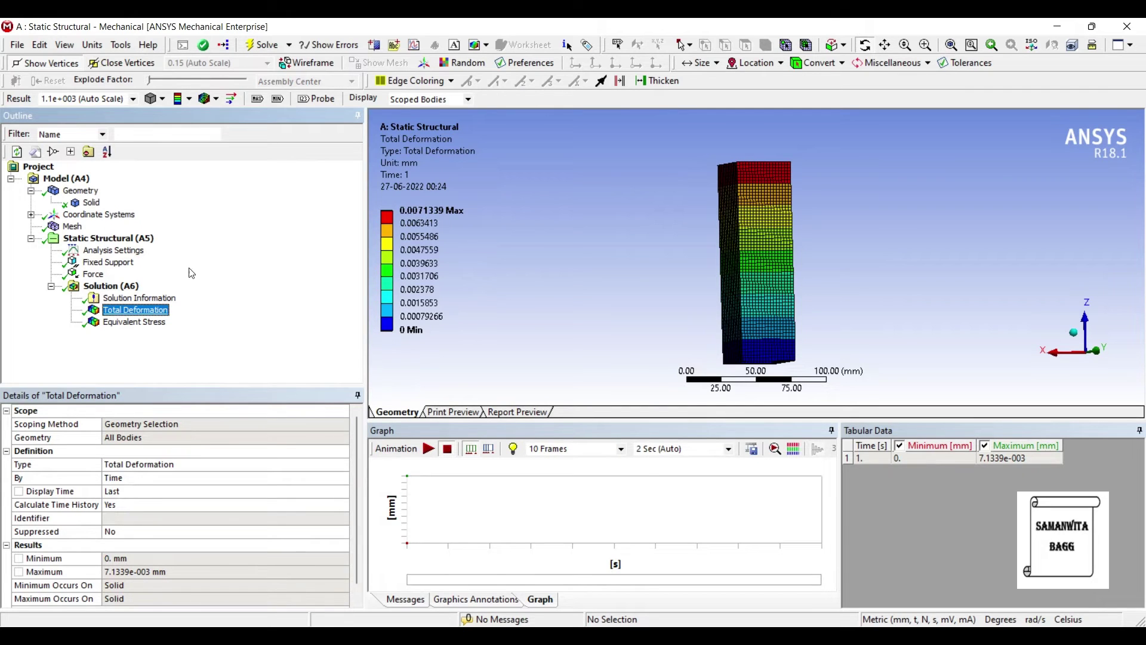
{"action": "left_click", "coordinate": [429, 448]}
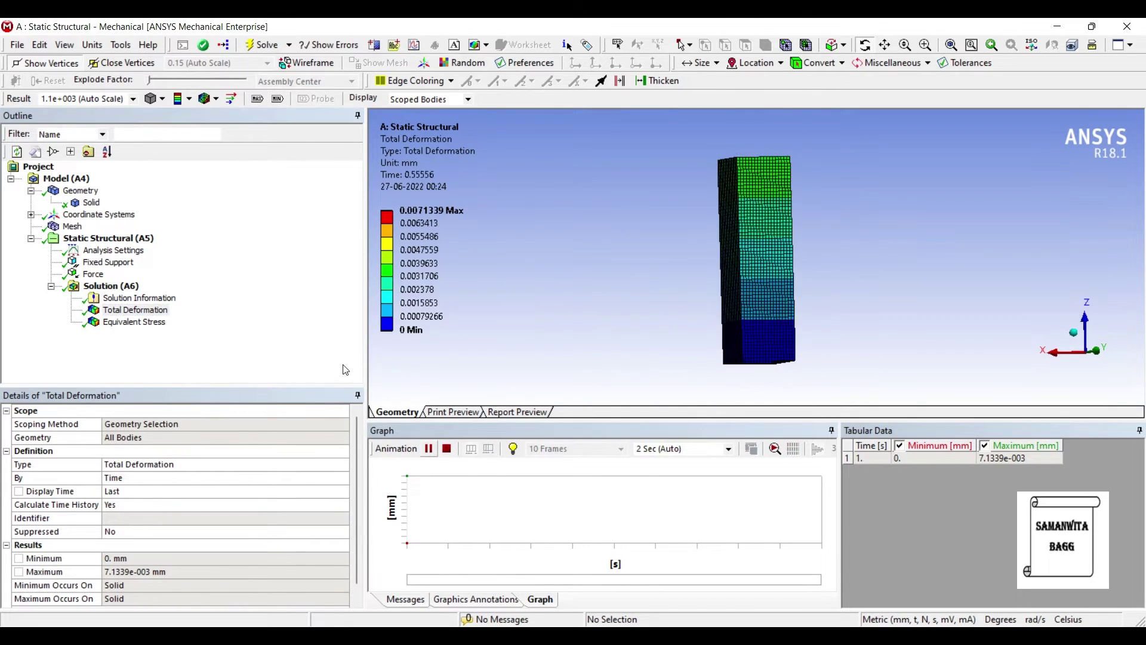
{"action": "left_click", "coordinate": [429, 449]}
{"action": "left_click", "coordinate": [134, 322]}
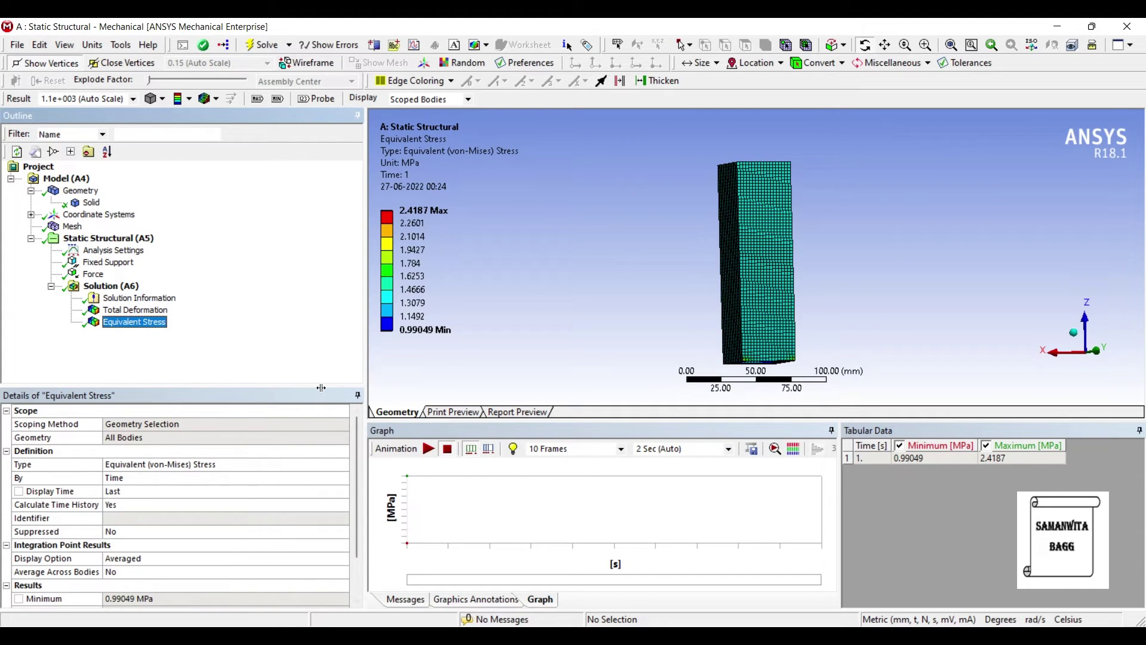
{"action": "left_click", "coordinate": [412, 224]}
Switch to Workbench and add an Eigenvalue Buckling system that shares the Static Structural model and takes its solution as input
{"action": "left_click", "coordinate": [1056, 26]}
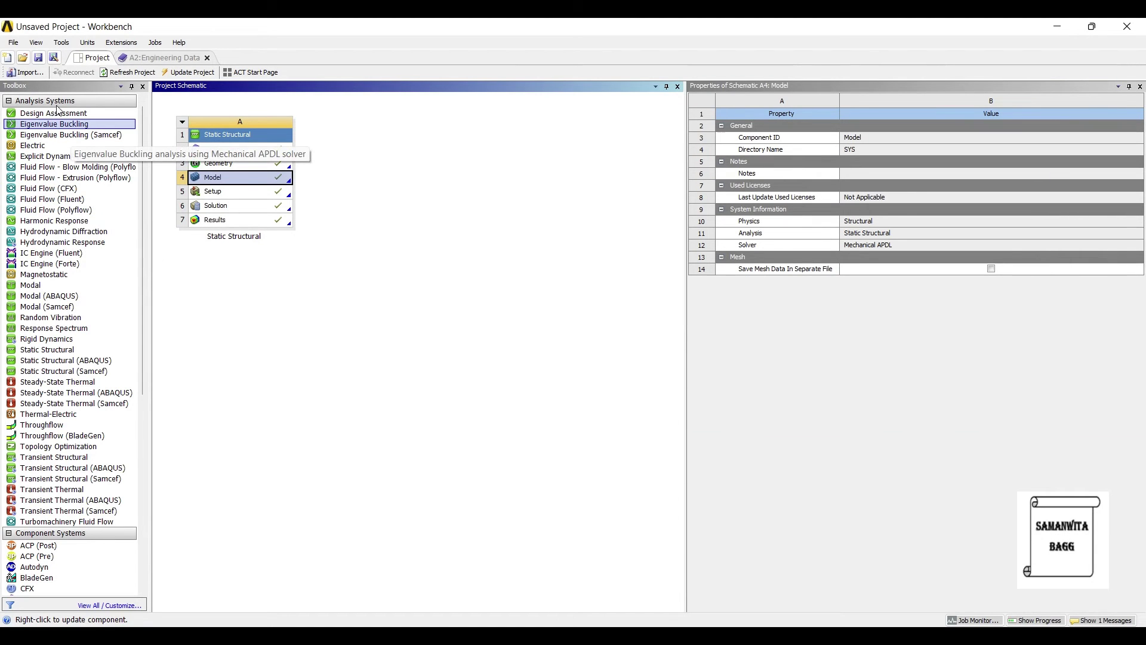
{"action": "left_click_drag", "start_coordinate": [71, 122], "coordinate": [231, 175]}
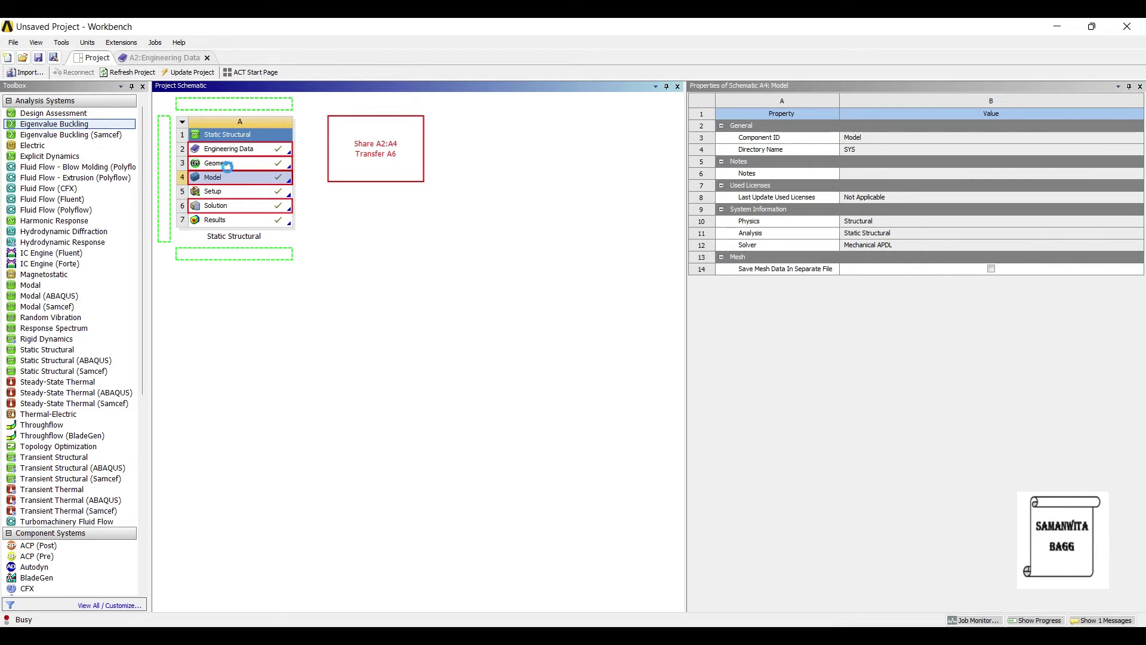
{"action": "left_click", "coordinate": [230, 173]}
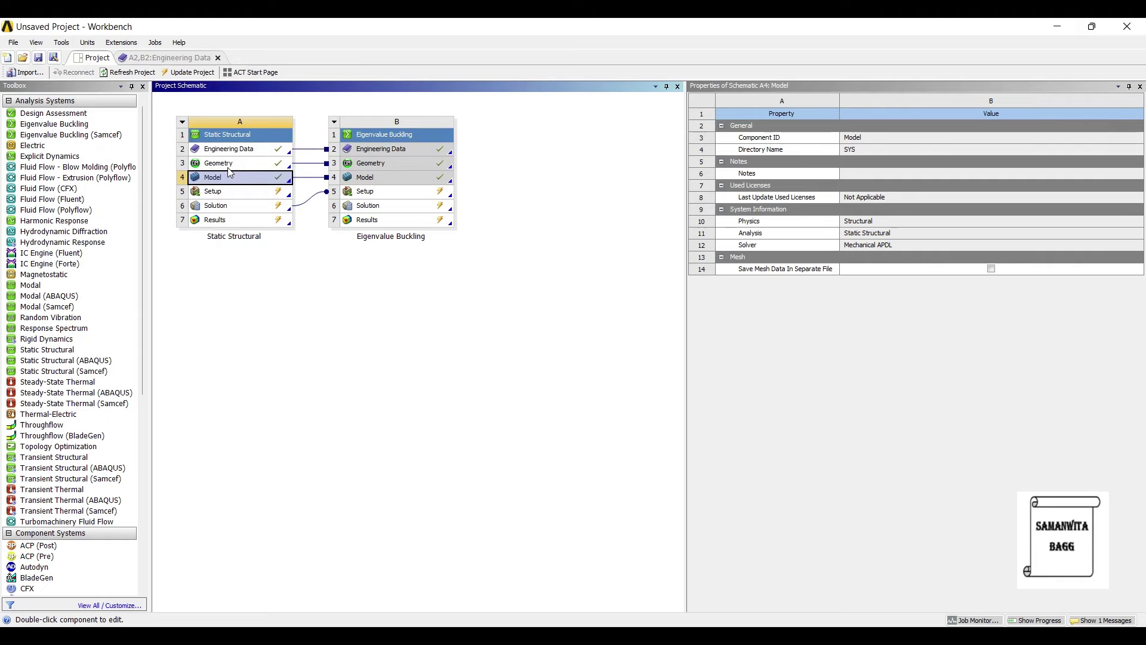
Open the Eigenvalue Buckling setup in Mechanical and set Max Modes to Find to 3 in its analysis settings
{"action": "double_click", "coordinate": [412, 191]}
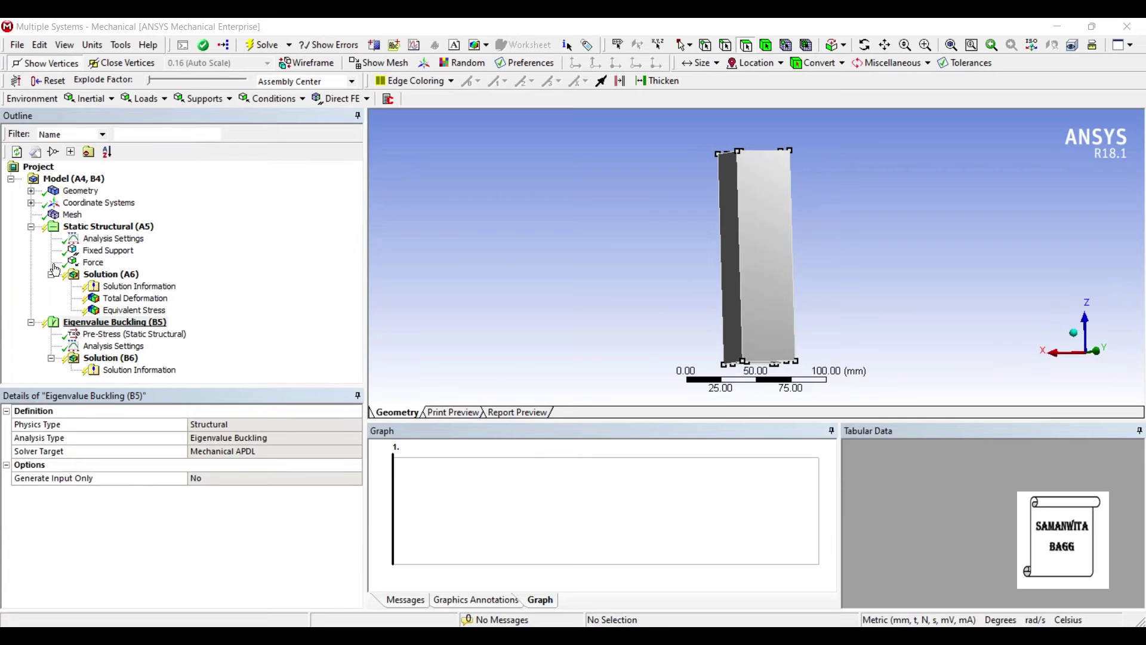
{"action": "left_click", "coordinate": [140, 343]}
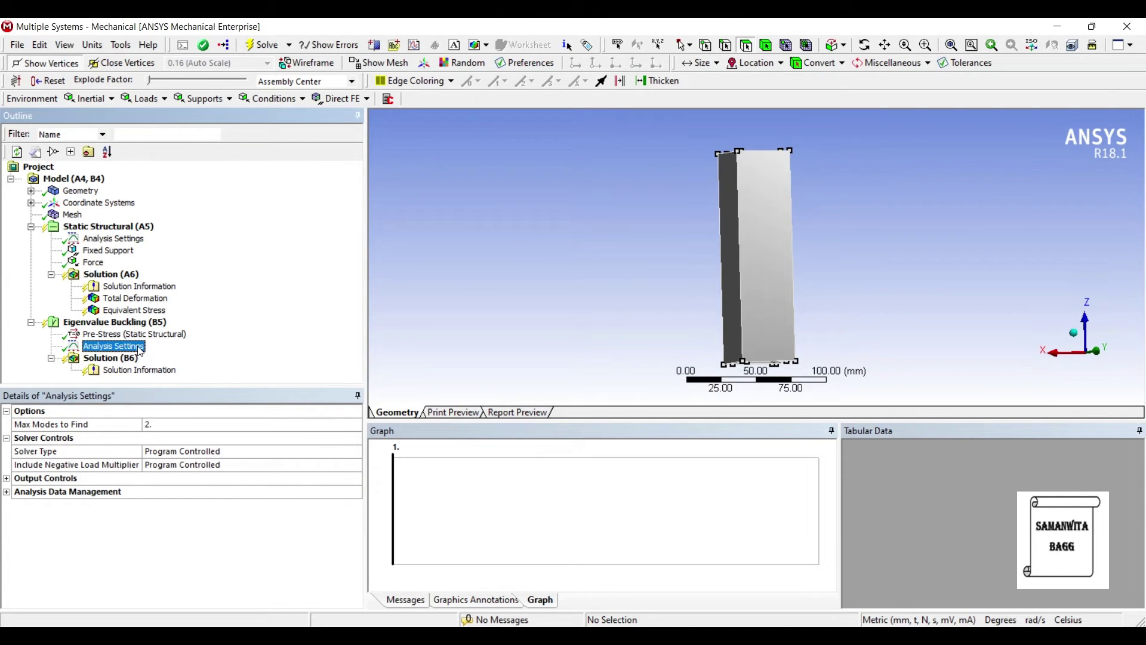
{"action": "left_click", "coordinate": [200, 425]}
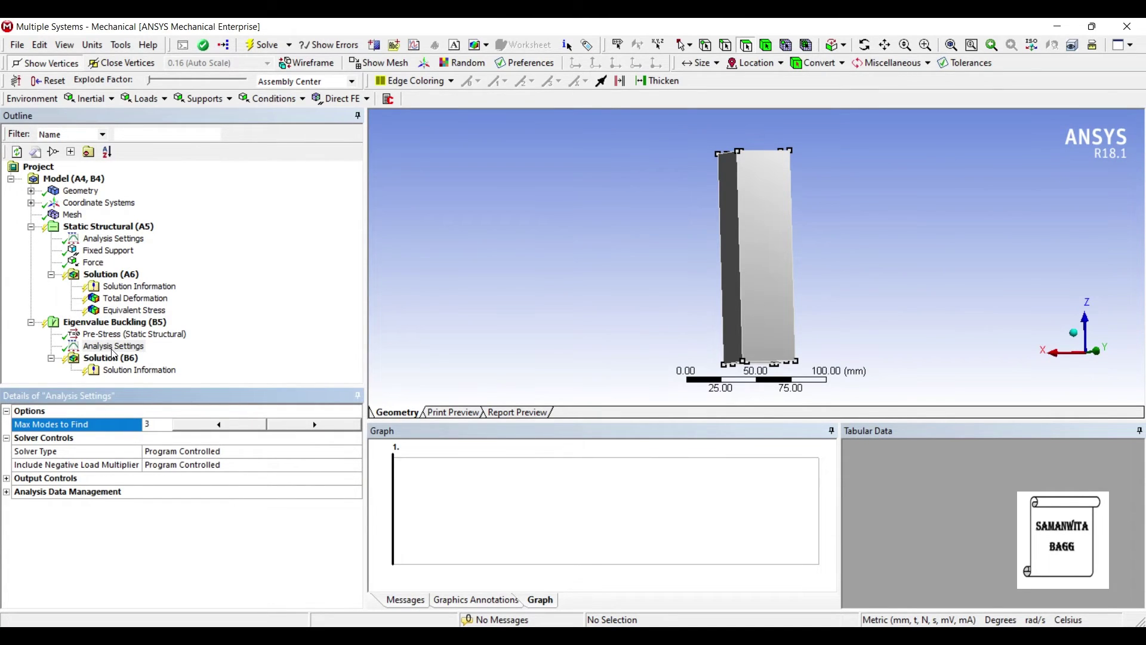
{"action": "left_click", "coordinate": [186, 279]}
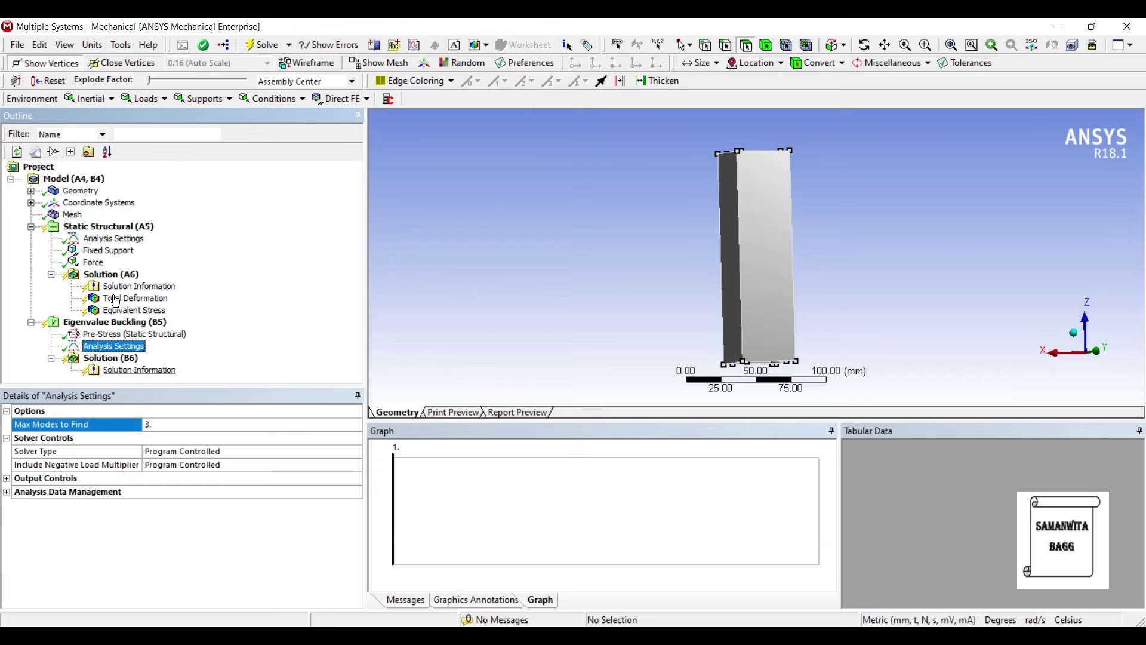
Insert a Total Deformation result for mode 1 under the Eigenvalue Buckling solution
{"action": "key", "text": "Down"}
{"action": "key", "text": "shift+F10"}
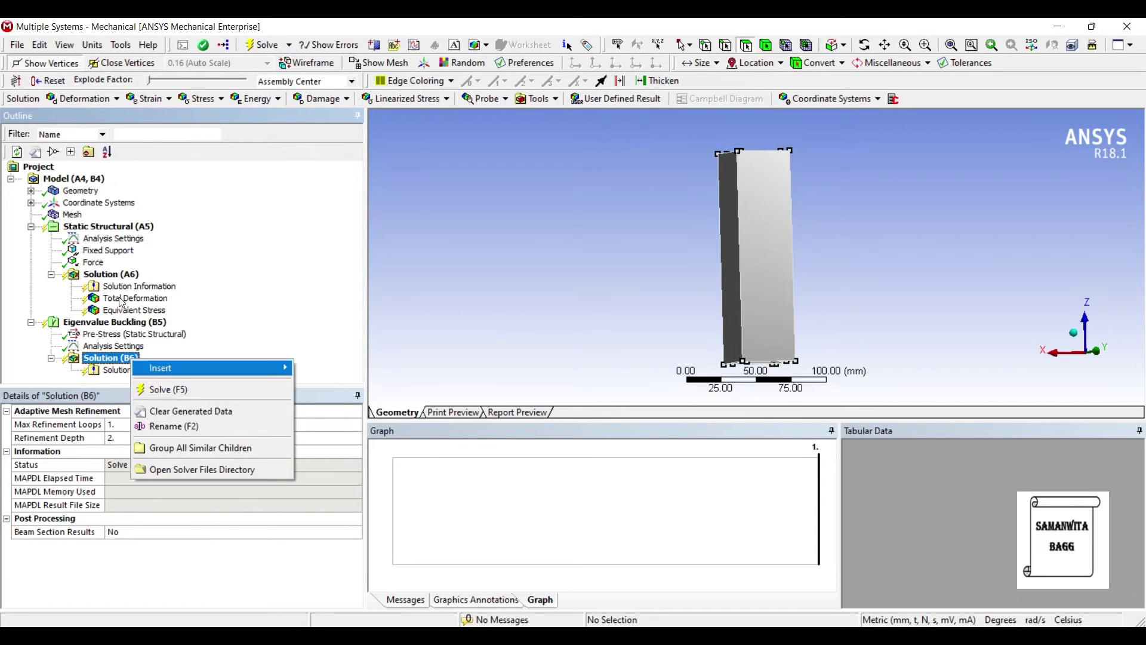
{"action": "key", "text": "Right"}
{"action": "key", "text": "Right"}
{"action": "key", "text": "Right"}
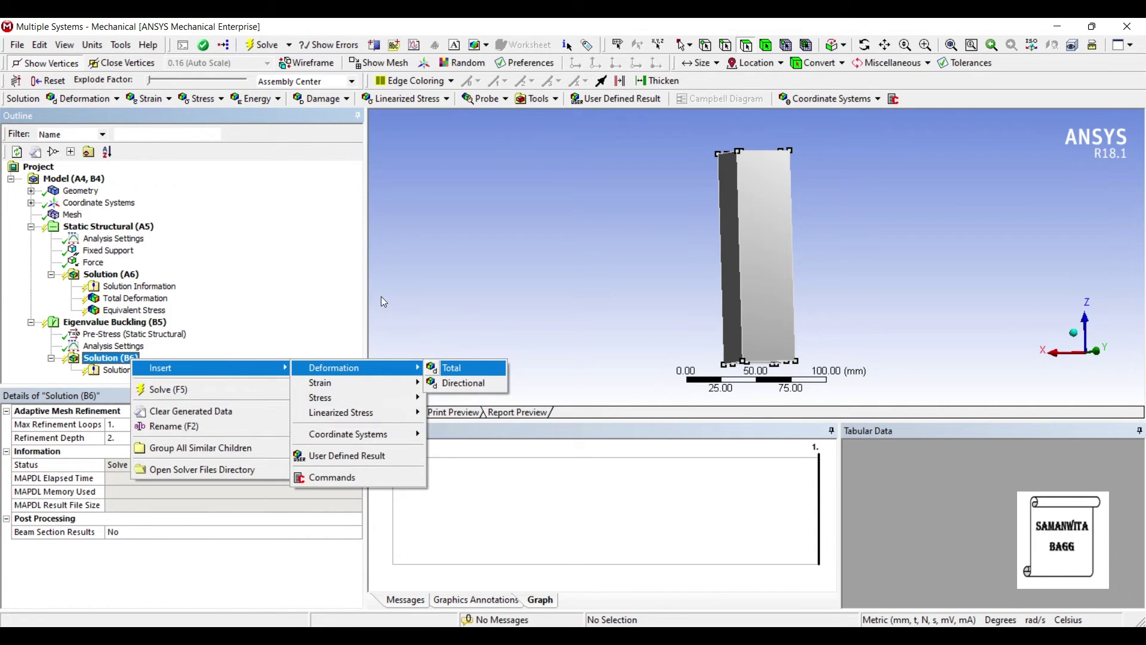
{"action": "key", "text": "Return"}
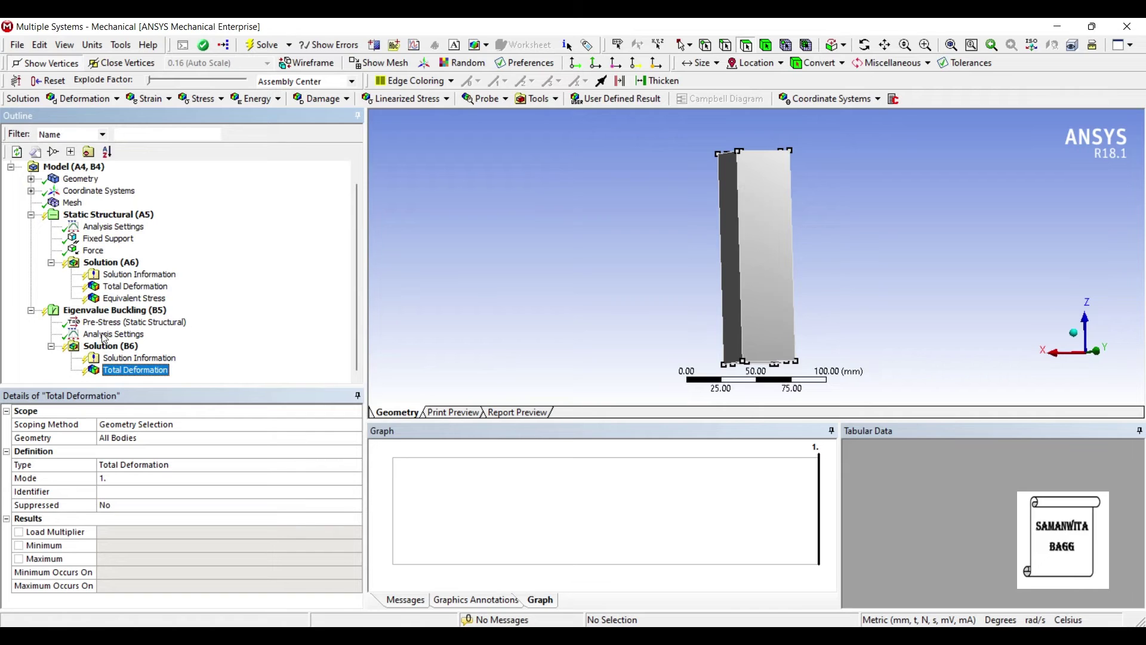
Insert a second Total Deformation result under the Eigenvalue Buckling solution and set its Mode to 2
{"action": "key", "text": "Up"}
{"action": "key", "text": "Up"}
{"action": "key", "text": "shift+F10"}
{"action": "key", "text": "Right"}
{"action": "key", "text": "Down"}
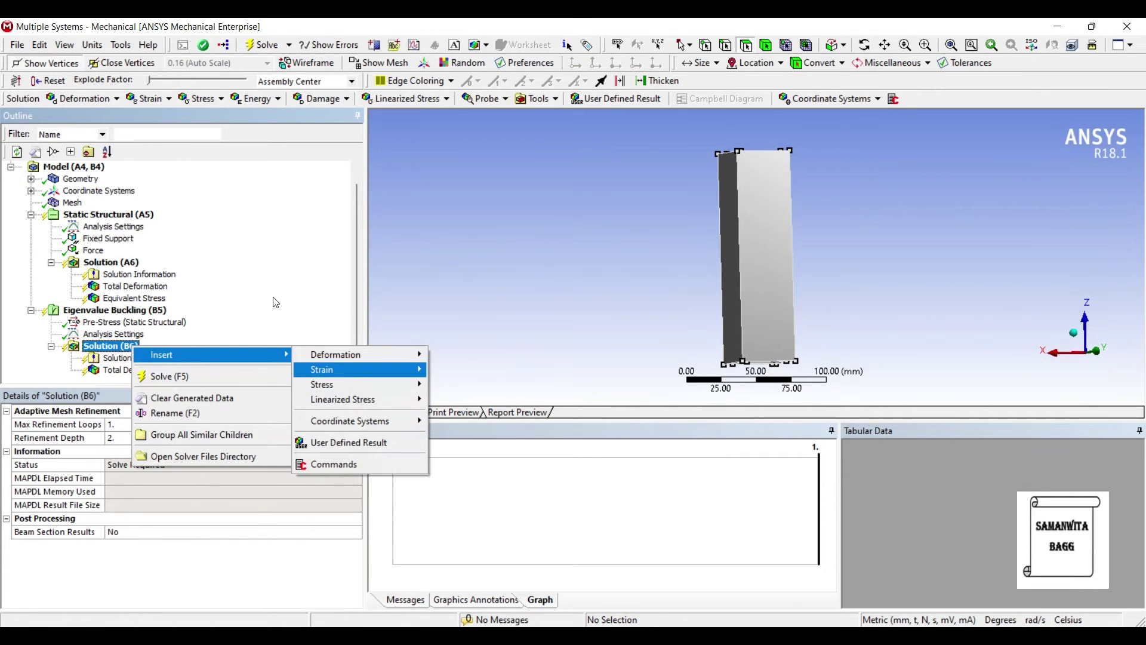
{"action": "key", "text": "Up"}
{"action": "key", "text": "Right"}
{"action": "key", "text": "Right"}
{"action": "key", "text": "Return"}
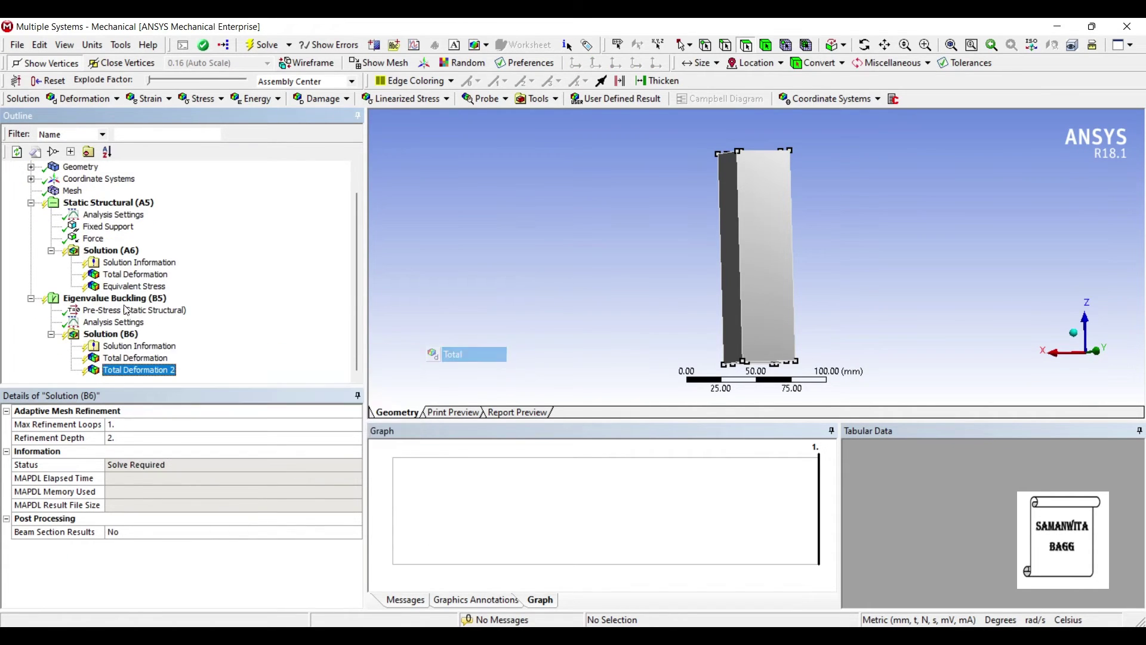
{"action": "left_click", "coordinate": [134, 480]}
{"action": "left_click", "coordinate": [290, 480]}
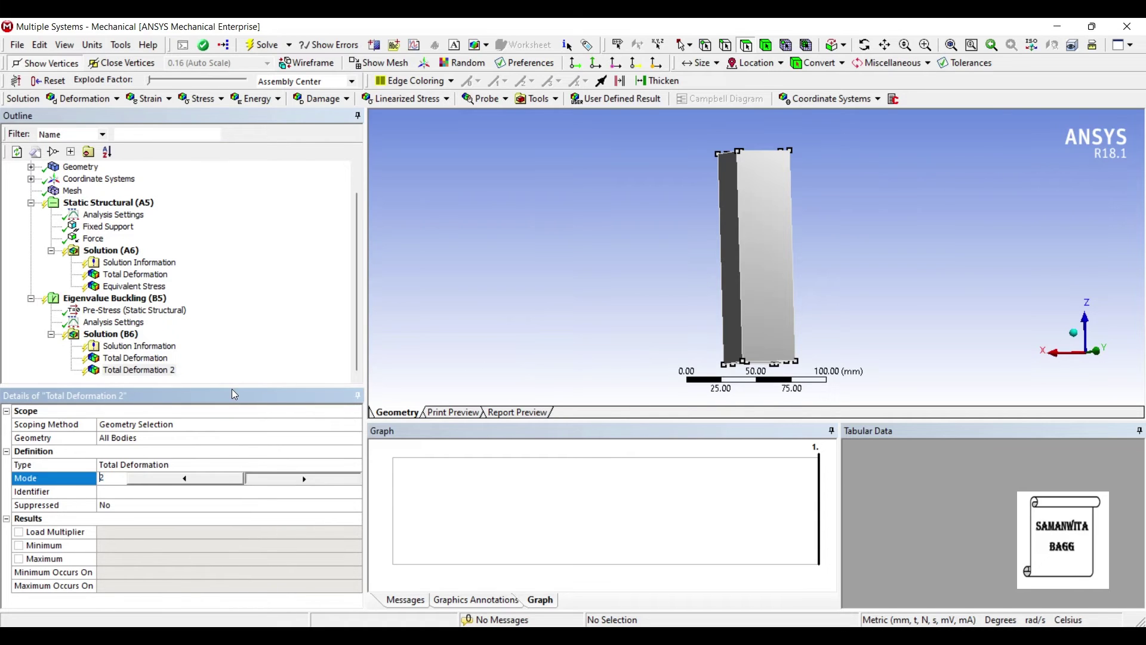
Insert a third Total Deformation result under the Eigenvalue Buckling solution and set its Mode to 2
{"action": "right_click", "coordinate": [126, 335]}
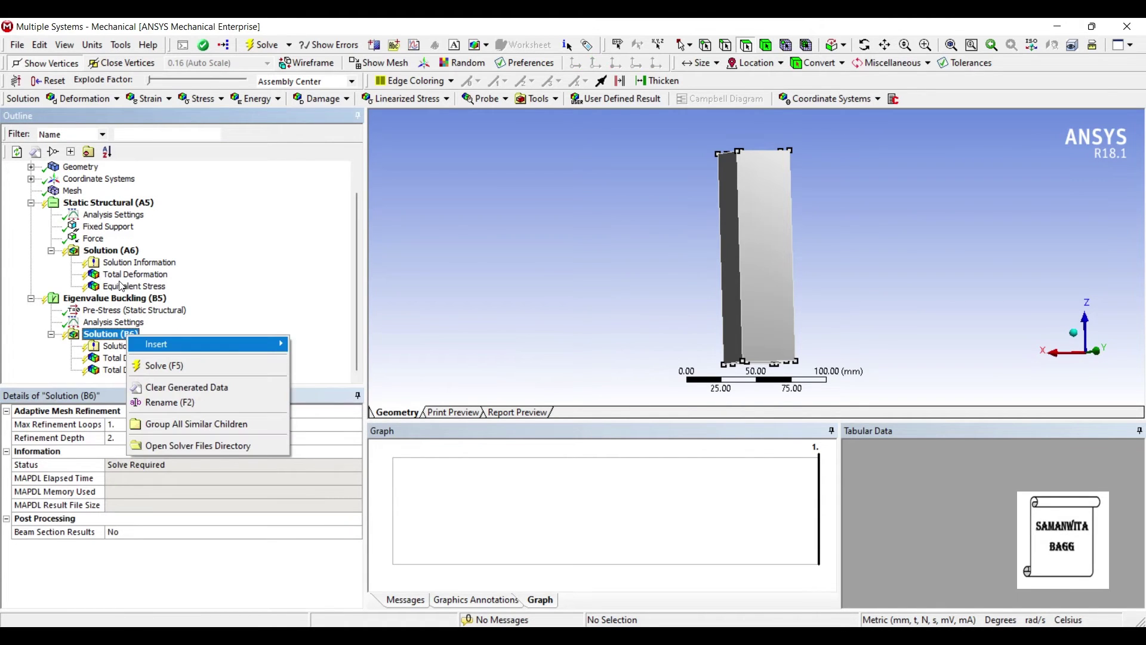
{"action": "mouse_move", "coordinate": [191, 343]}
{"action": "mouse_move", "coordinate": [395, 346]}
{"action": "left_click", "coordinate": [445, 344]}
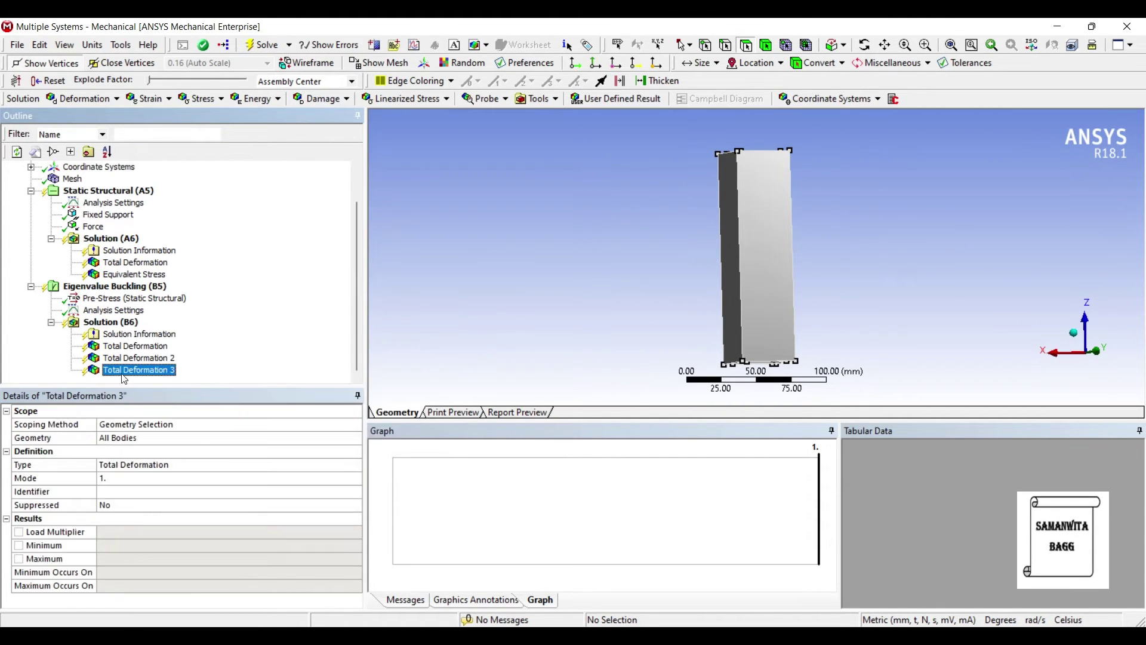
{"action": "left_click", "coordinate": [121, 387]}
{"action": "type", "text": "2"}
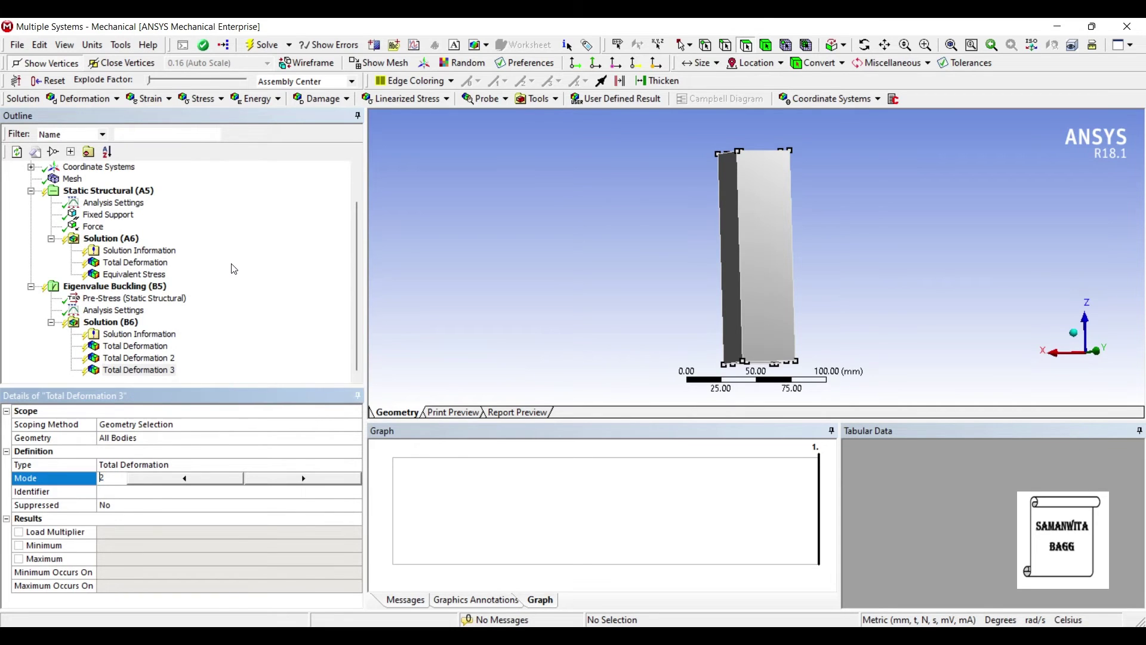
{"action": "left_click", "coordinate": [234, 269]}
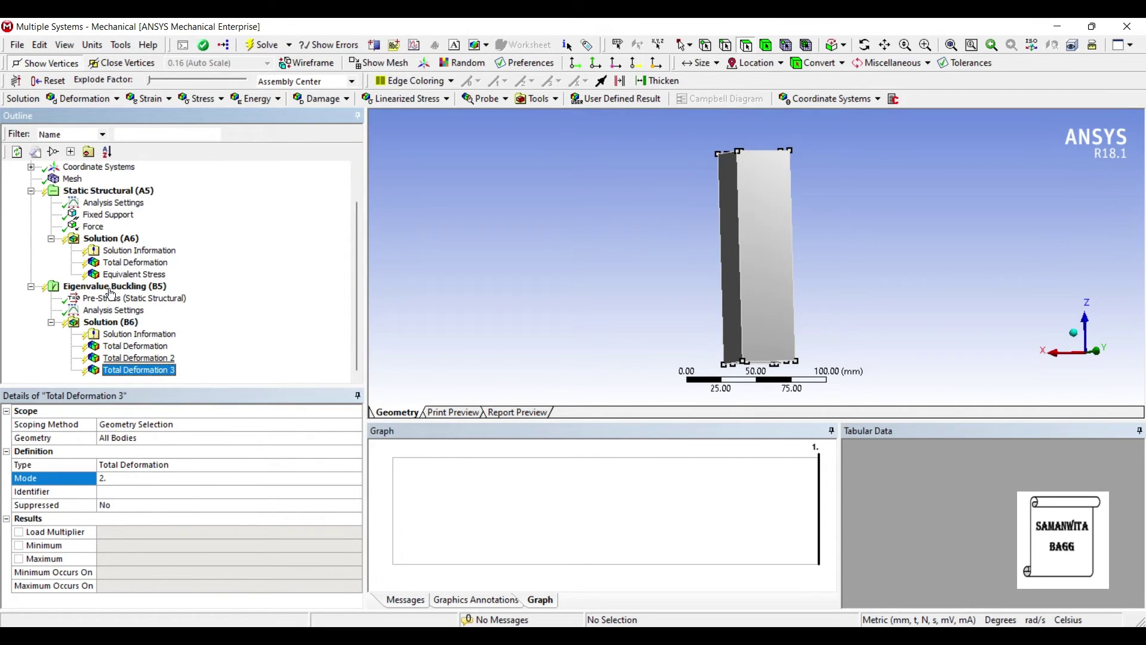
Open the third buckling deformation's Mode for editing and check the mode settings of the other two results
{"action": "left_click", "coordinate": [98, 388]}
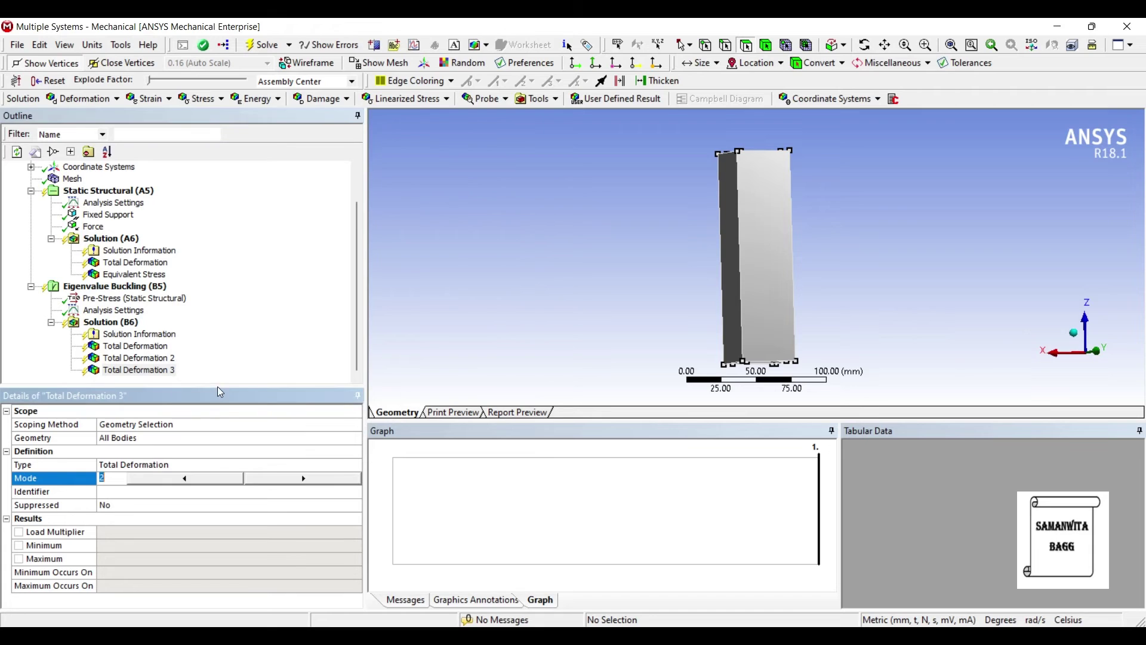
{"action": "left_click", "coordinate": [207, 334]}
{"action": "key", "text": "Up"}
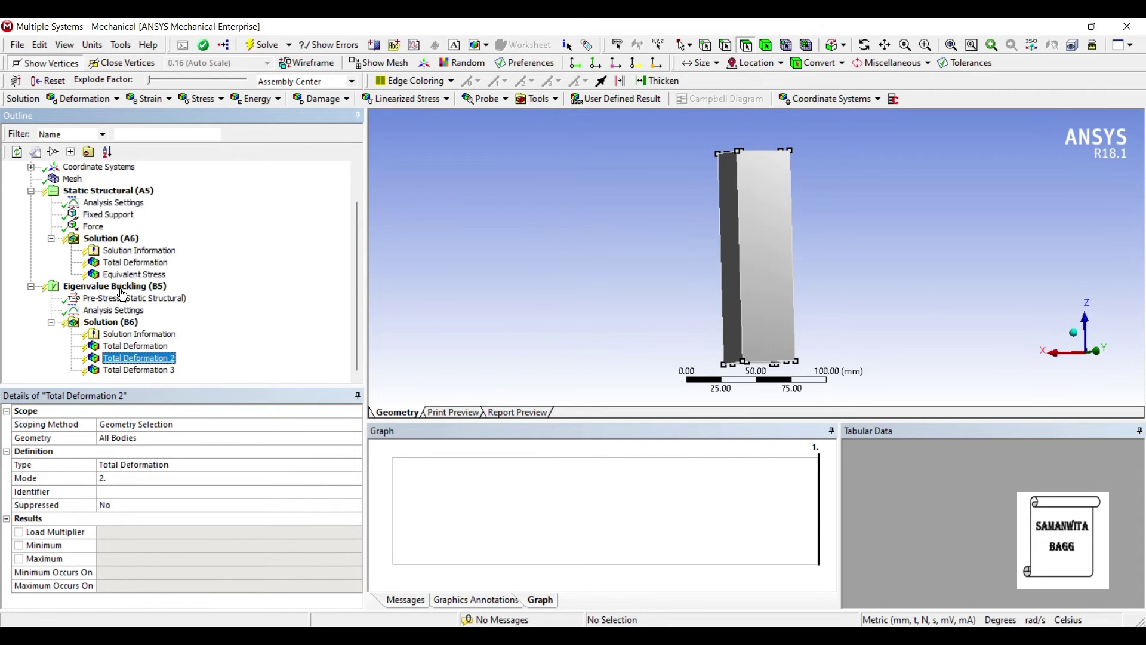
{"action": "left_click", "coordinate": [139, 346]}
Set Include Negative Load Multiplier to No in the Eigenvalue Buckling analysis settings
{"action": "left_click", "coordinate": [106, 310]}
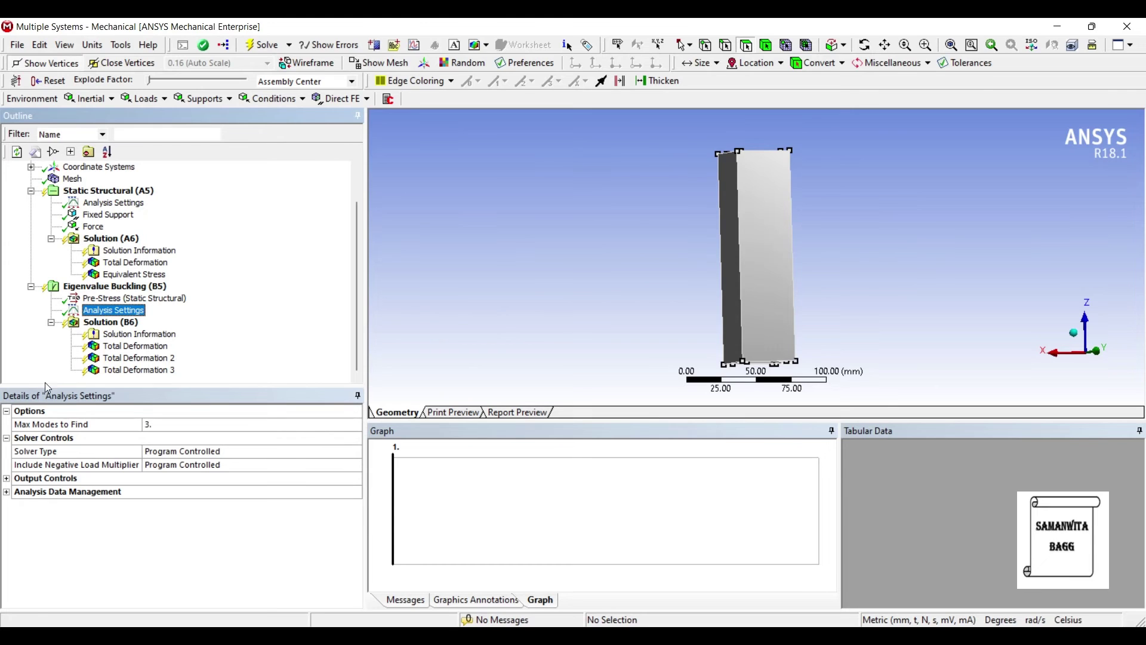
{"action": "left_click", "coordinate": [200, 464]}
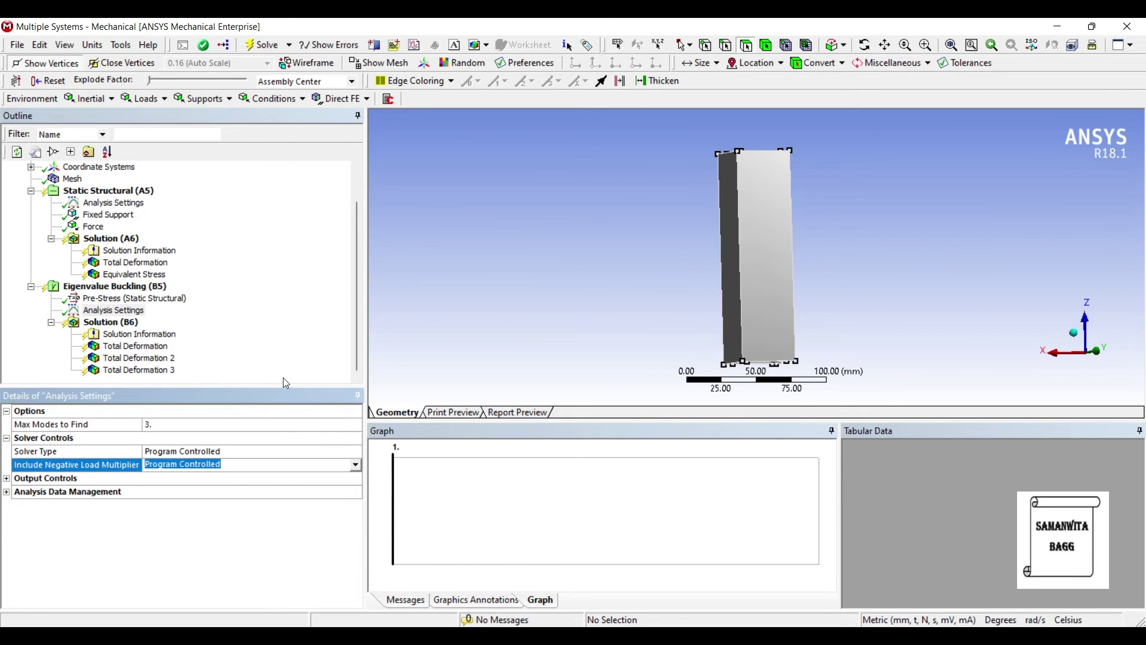
{"action": "left_click", "coordinate": [356, 465]}
{"action": "left_click", "coordinate": [179, 496]}
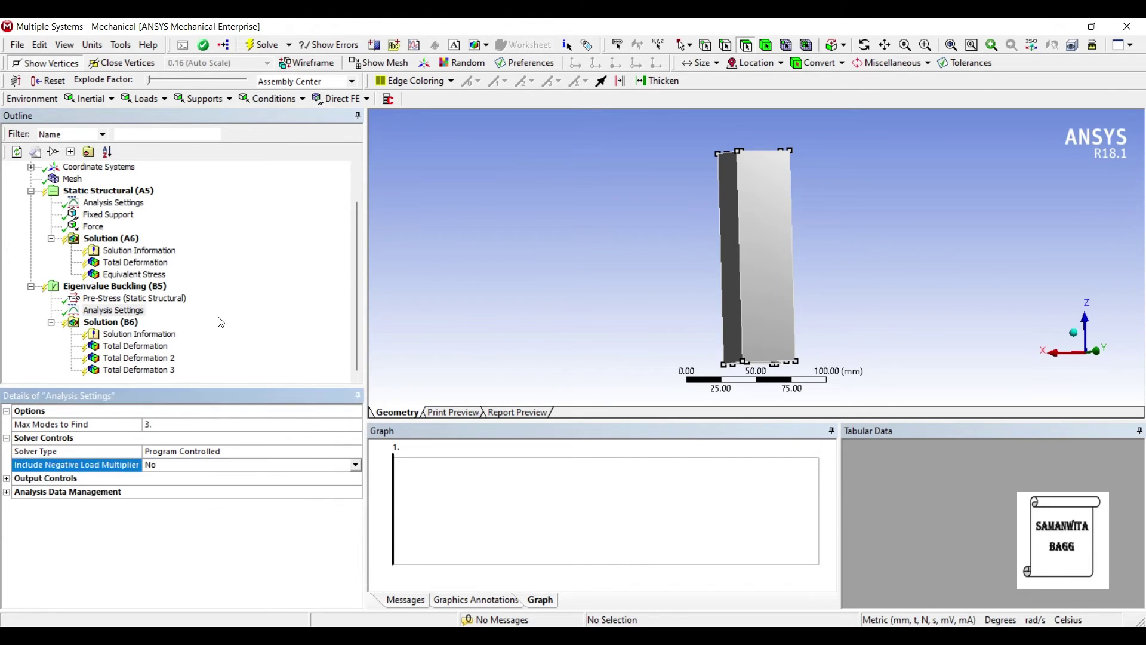
Solve the Eigenvalue Buckling solution together with the linked Static Structural analysis
{"action": "left_click", "coordinate": [113, 323]}
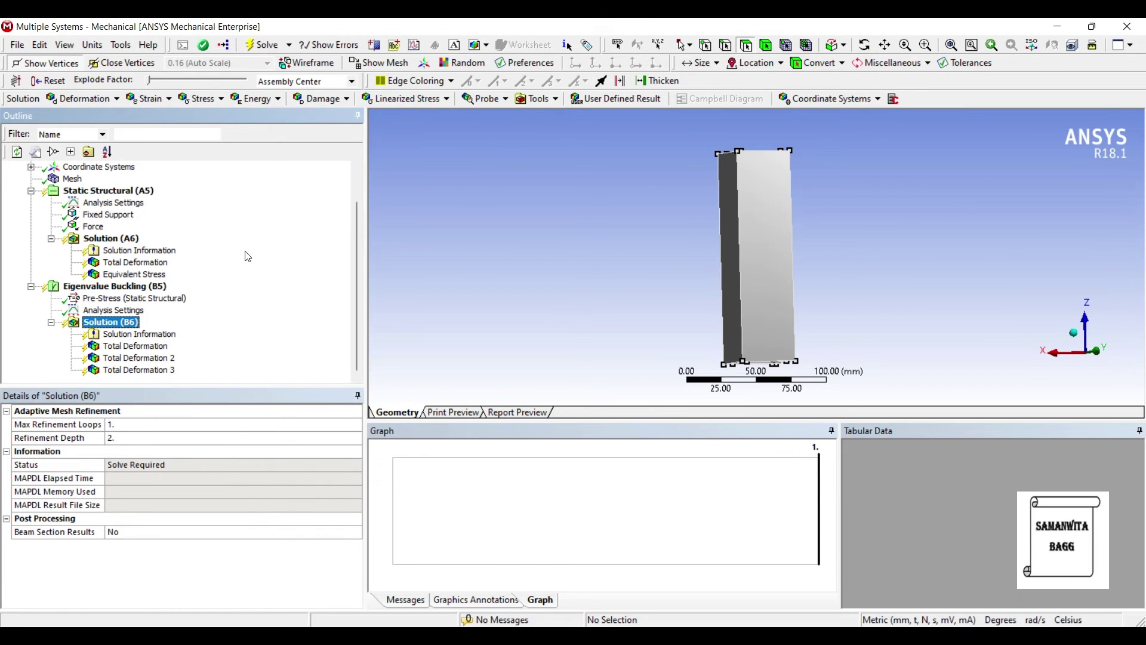
{"action": "left_click", "coordinate": [263, 45]}
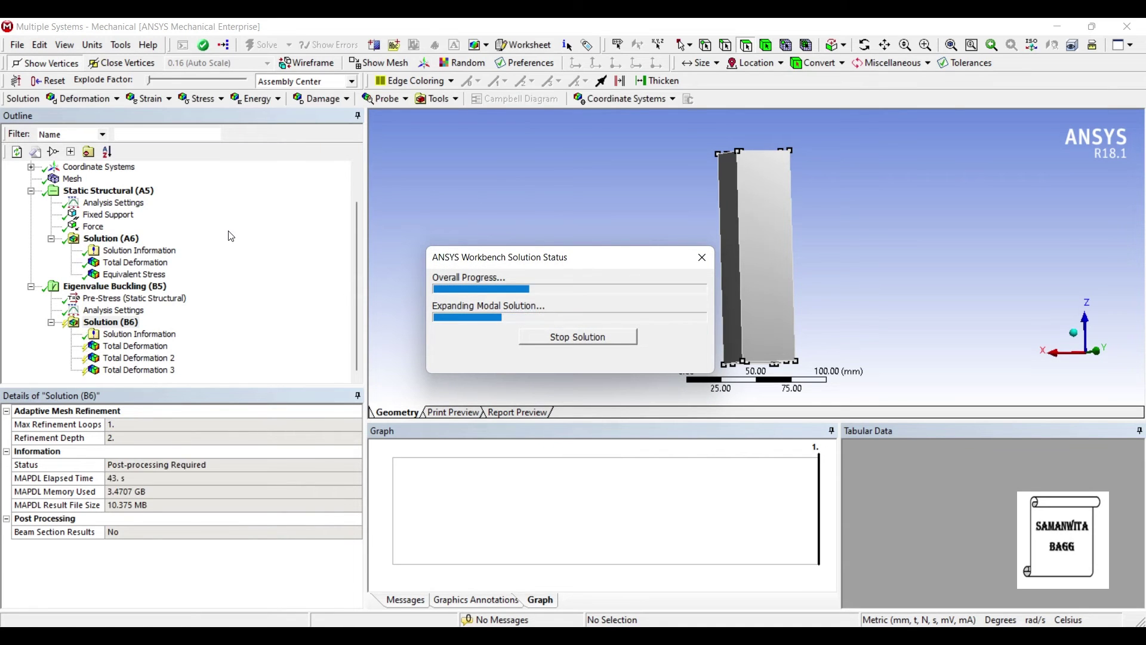
Animate the first buckling mode's Total Deformation result, inspect the hollow bar from above, and pause the animation
{"action": "left_click", "coordinate": [131, 346]}
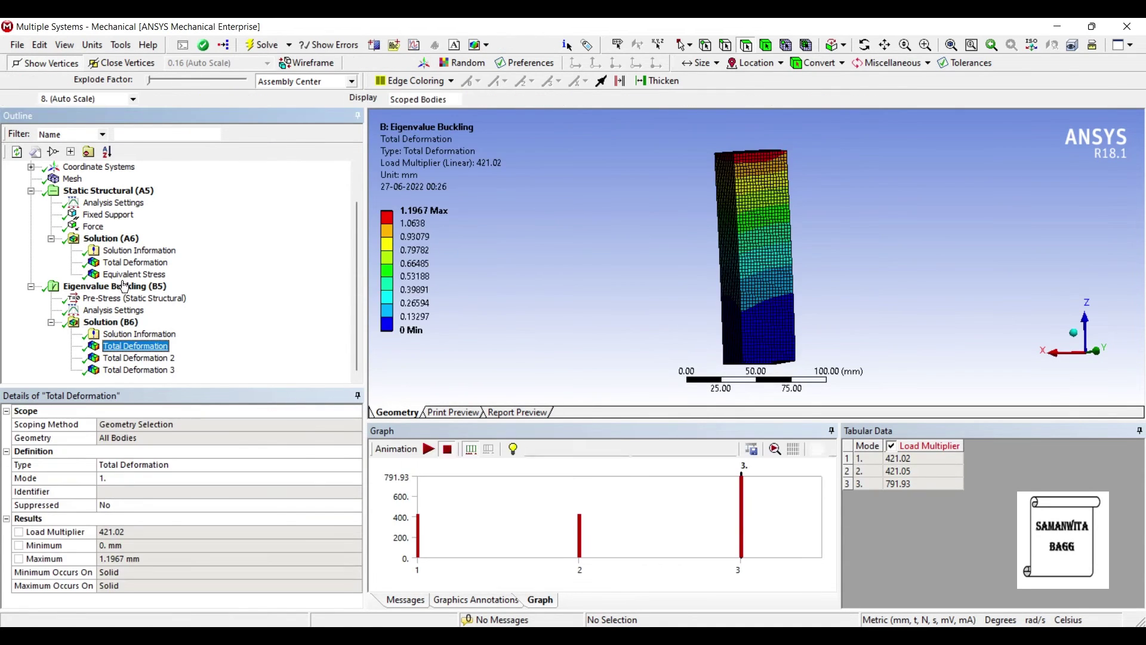
{"action": "left_click", "coordinate": [429, 449]}
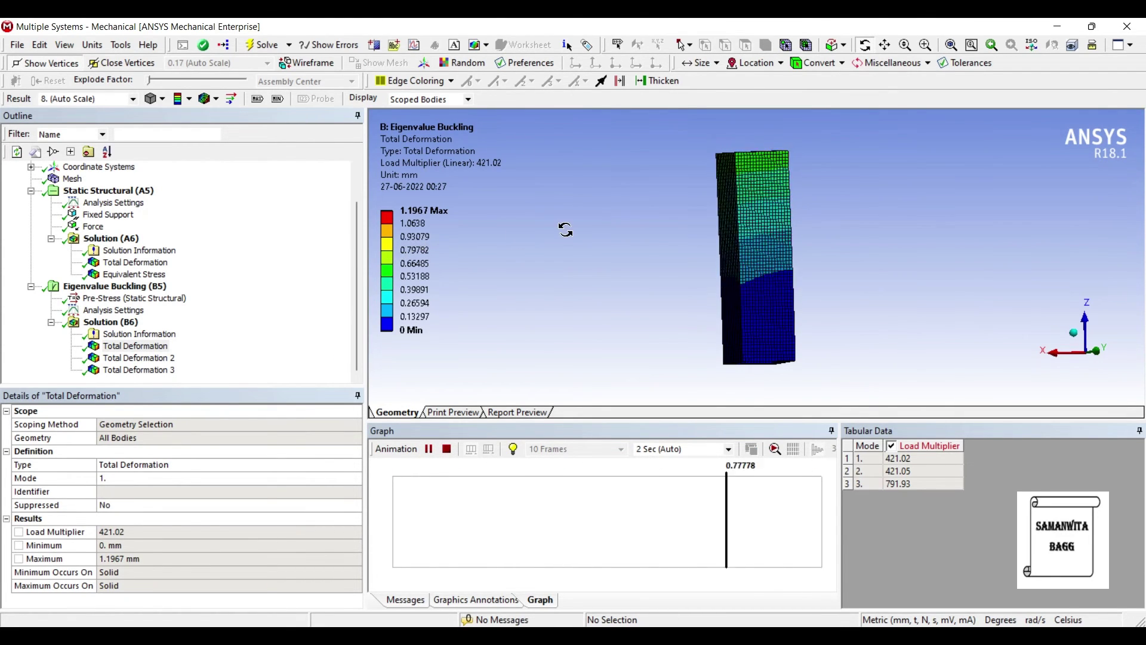
{"action": "left_click_drag", "start_coordinate": [575, 213], "coordinate": [576, 240]}
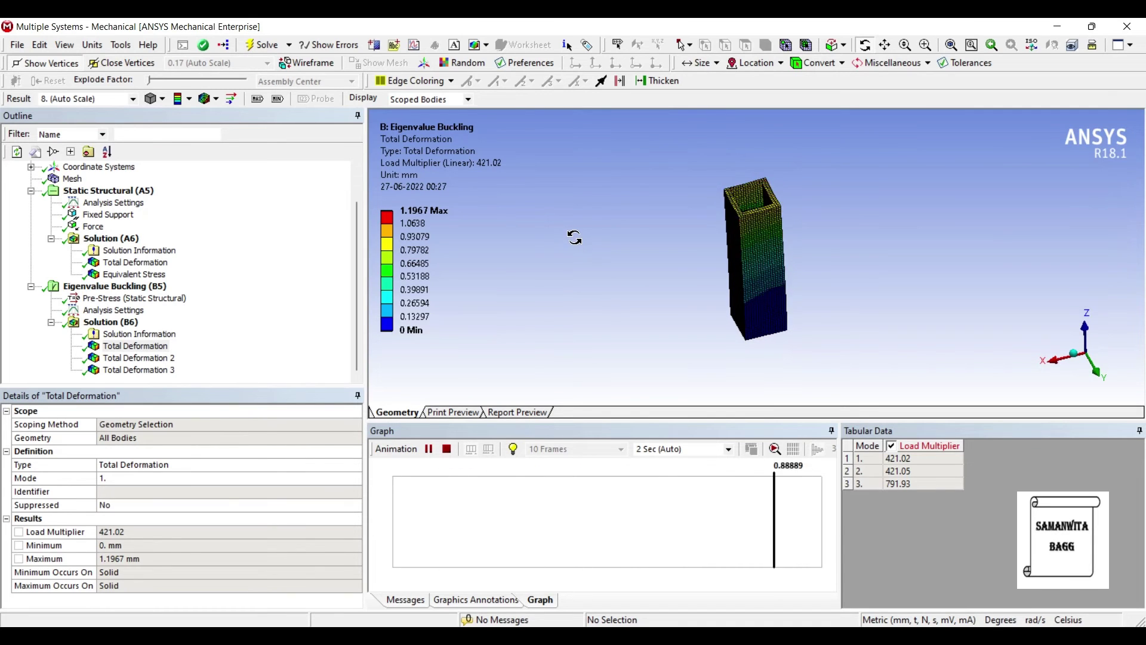
{"action": "left_click_drag", "start_coordinate": [616, 167], "coordinate": [657, 224]}
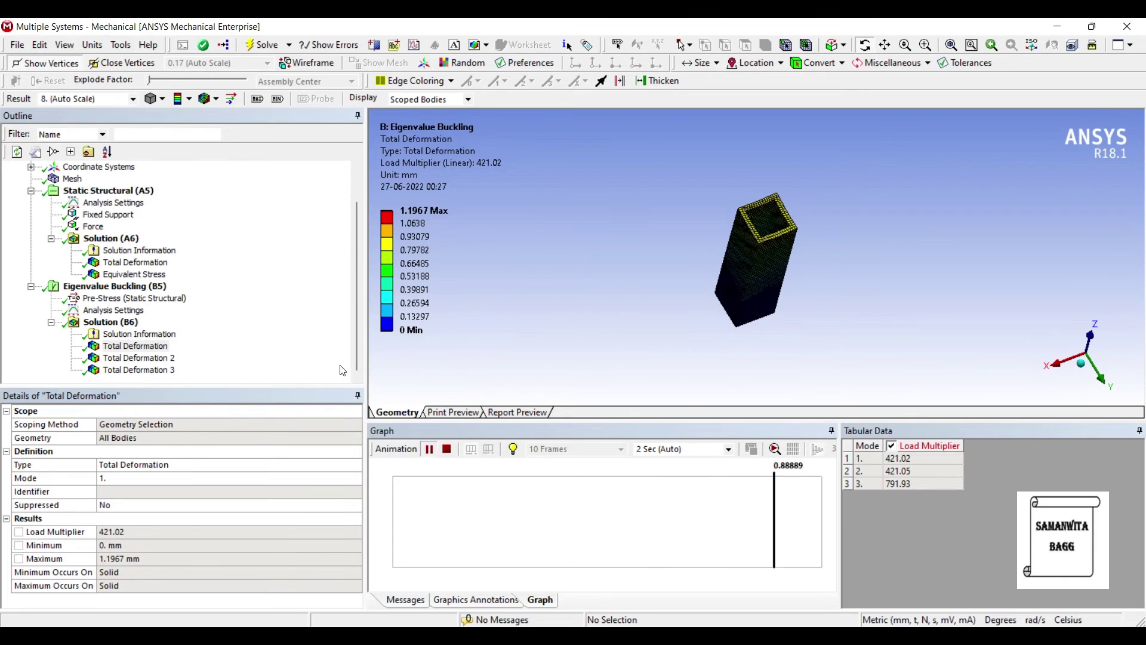
{"action": "left_click", "coordinate": [429, 449]}
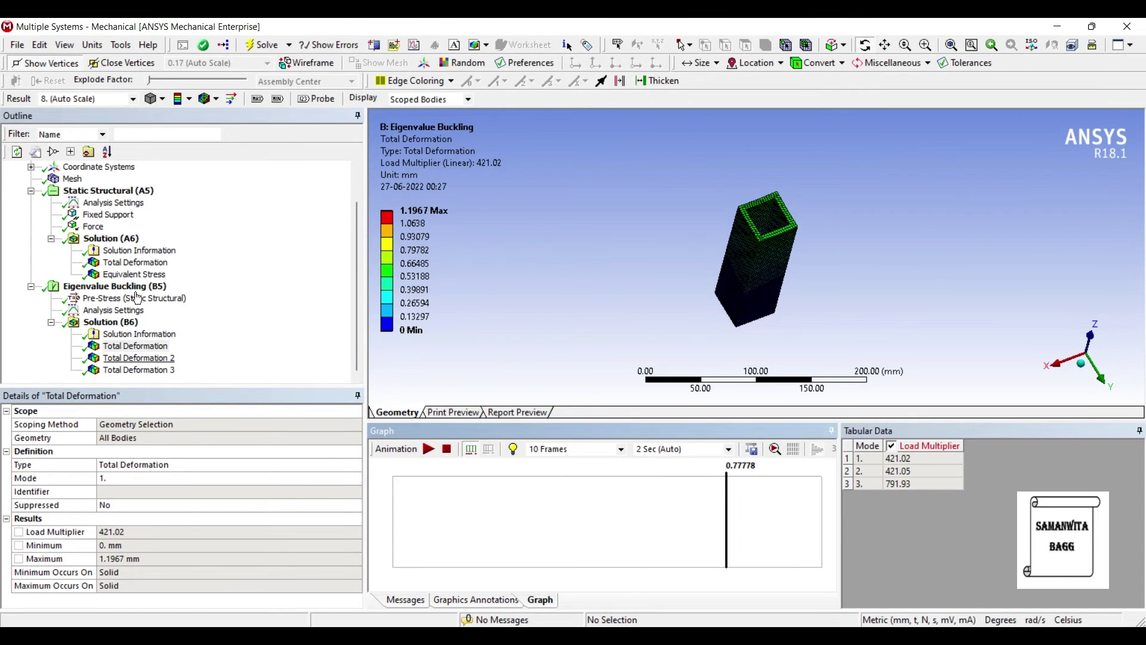
Animate the Total Deformation 2 result for buckling mode 2, view the bar from a lower angle, and pause the playback
{"action": "left_click", "coordinate": [139, 357]}
{"action": "left_click", "coordinate": [428, 449]}
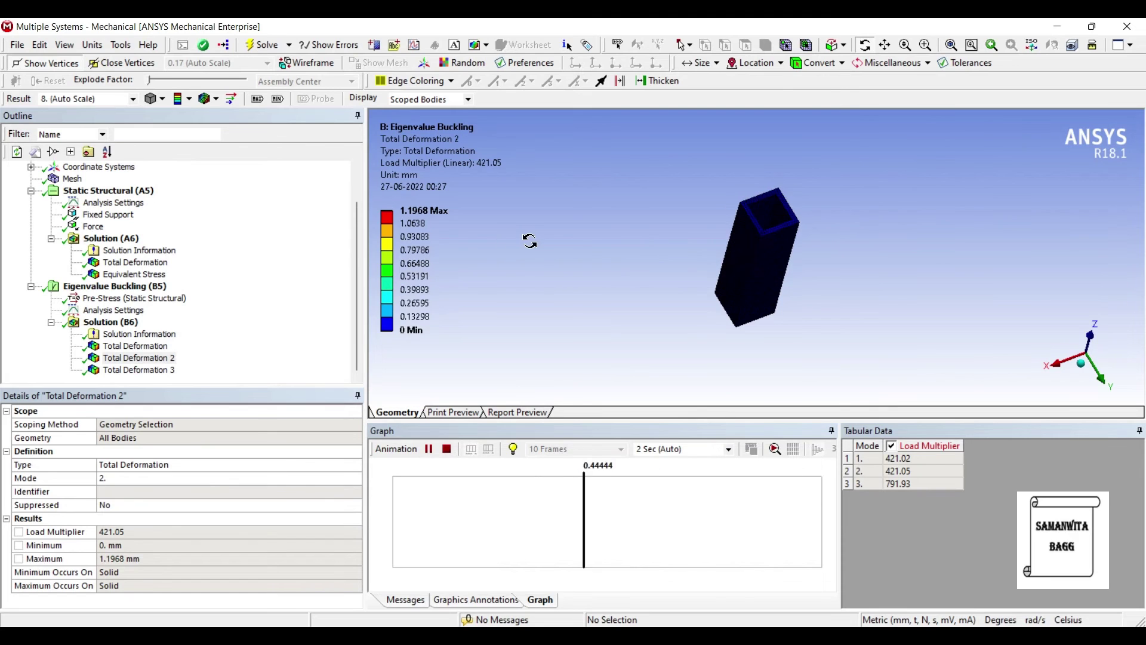
{"action": "left_click_drag", "start_coordinate": [531, 241], "coordinate": [535, 226]}
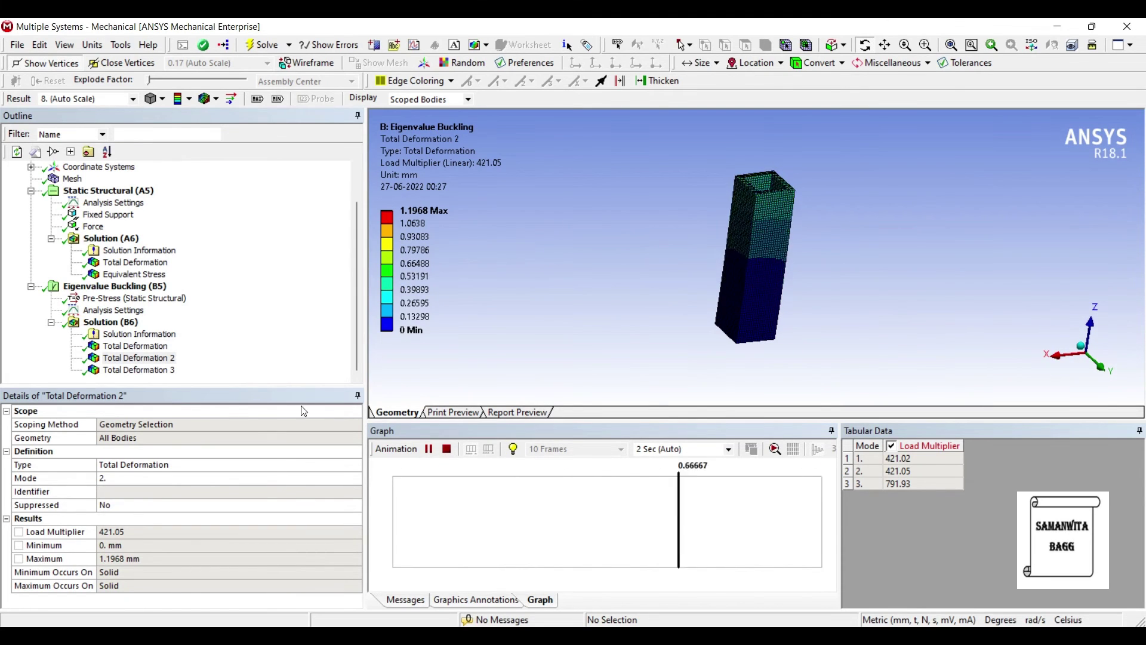
{"action": "left_click", "coordinate": [346, 365]}
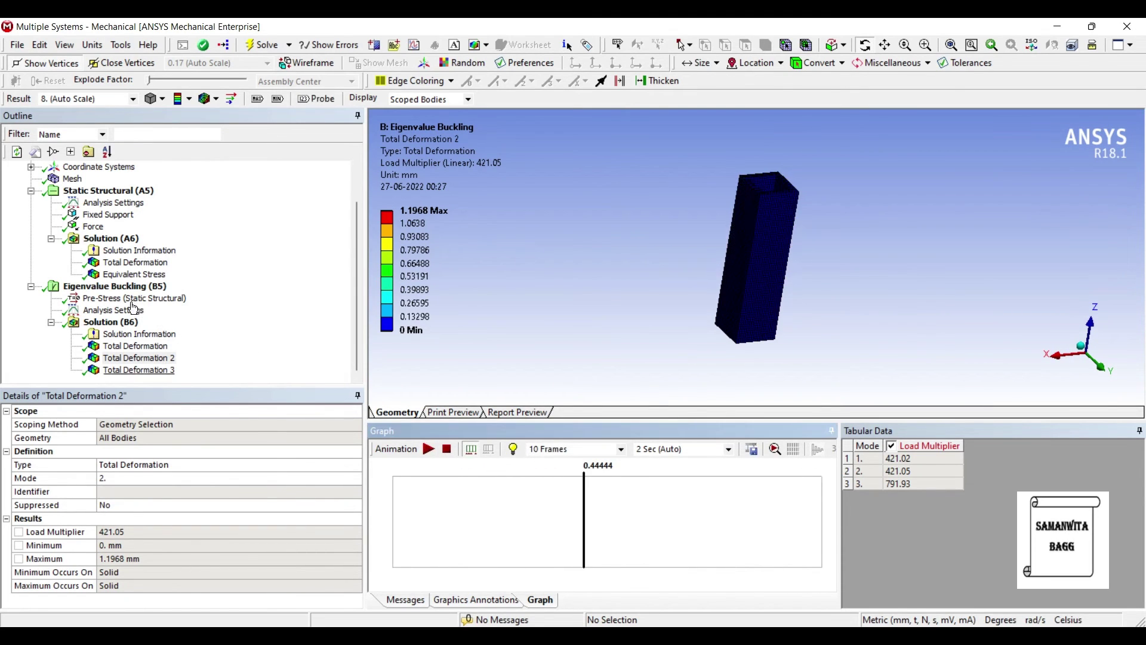
Animate the Total Deformation 3 result for buckling mode 3, examine the open end and side walls, and pause it
{"action": "left_click", "coordinate": [138, 371]}
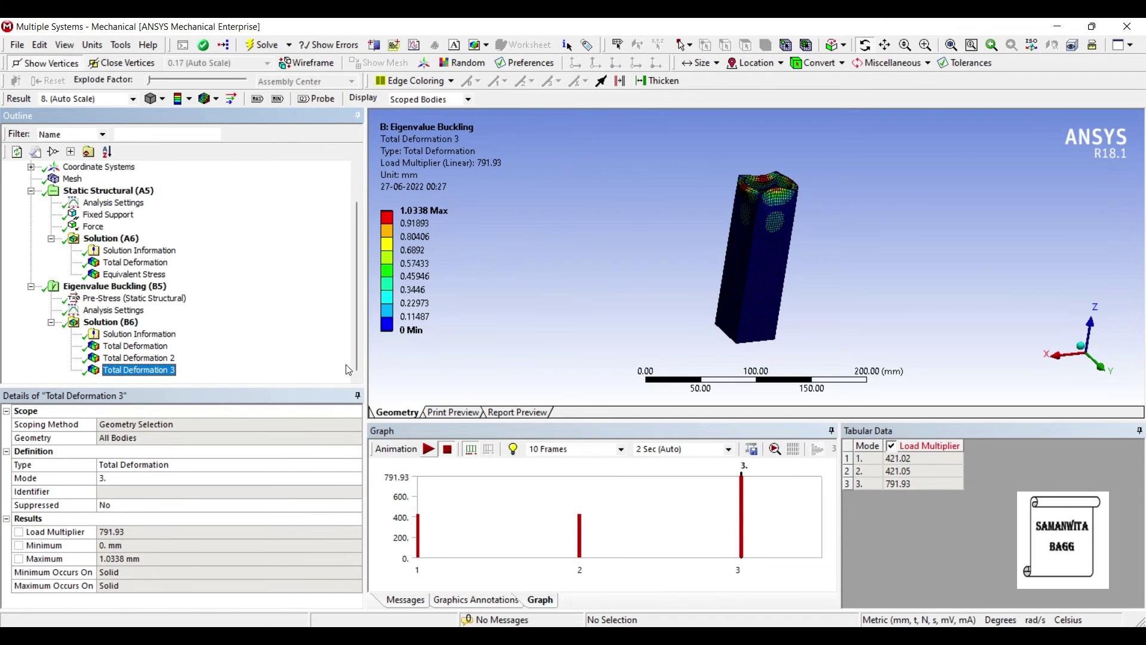
{"action": "left_click", "coordinate": [428, 449]}
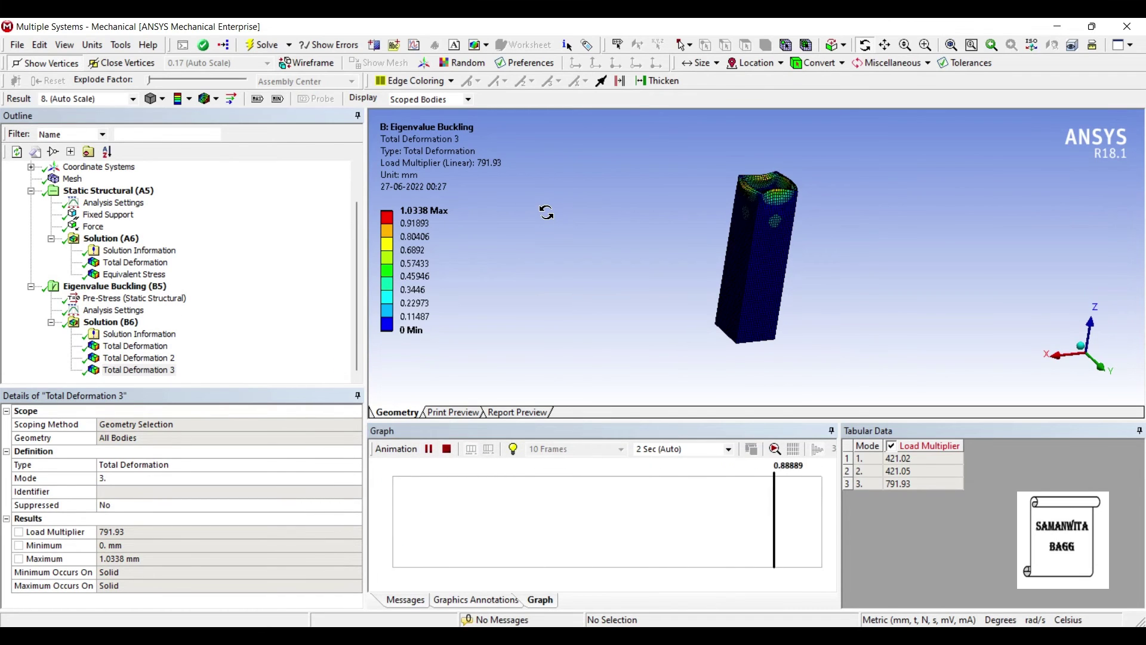
{"action": "left_click_drag", "start_coordinate": [546, 213], "coordinate": [540, 239]}
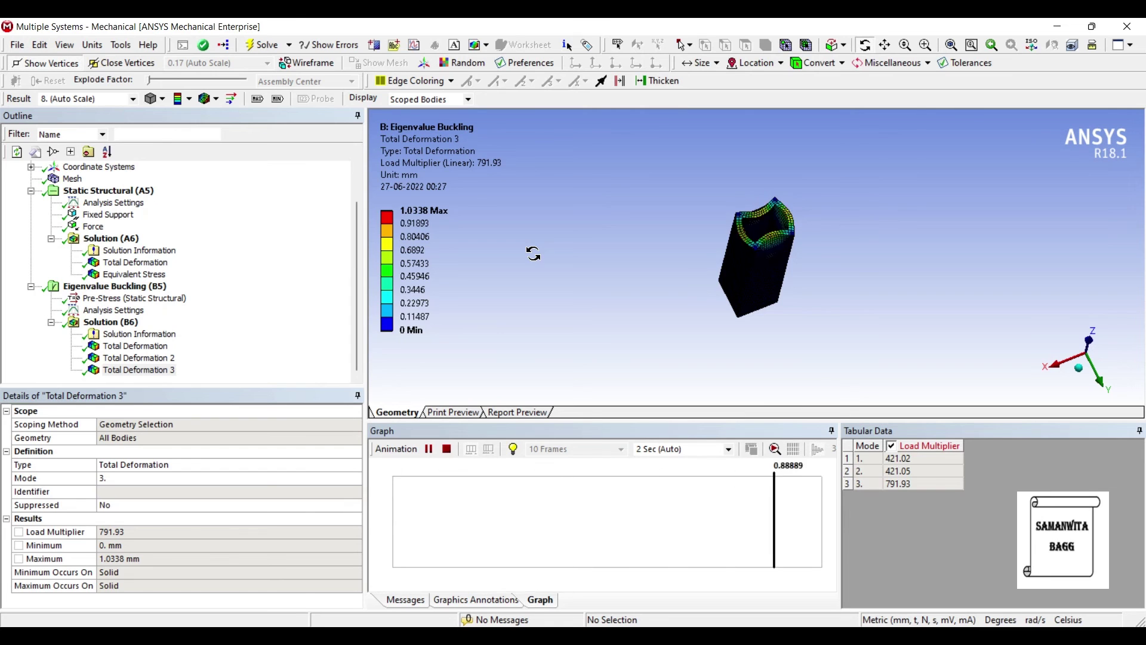
{"action": "left_click_drag", "start_coordinate": [599, 234], "coordinate": [601, 296]}
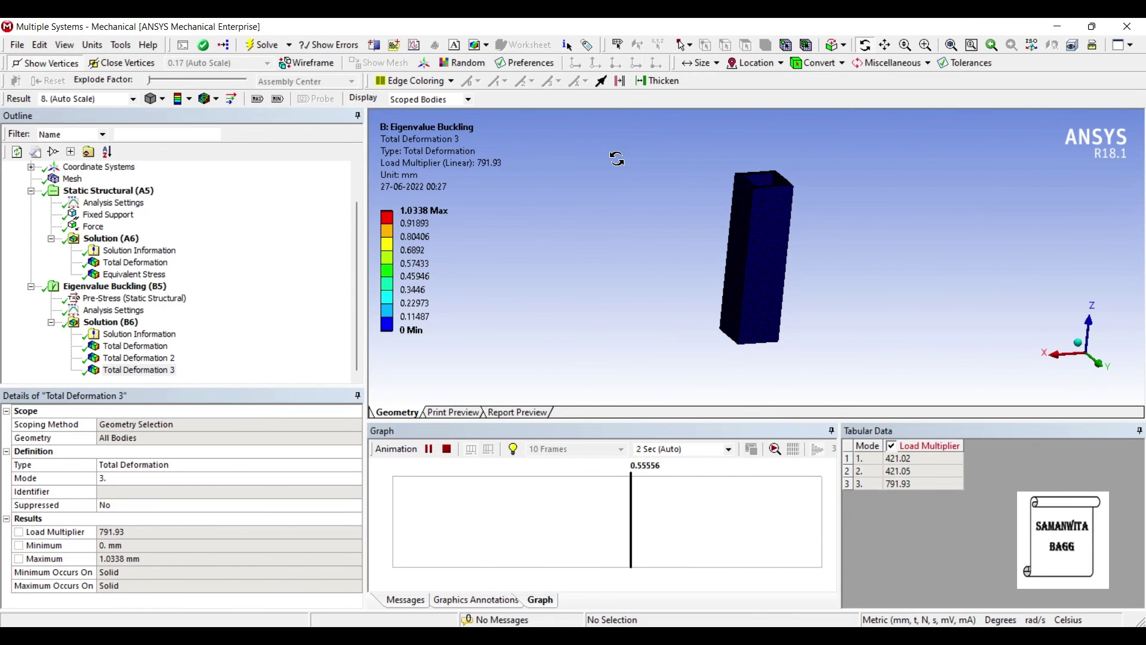
{"action": "left_click", "coordinate": [429, 449]}
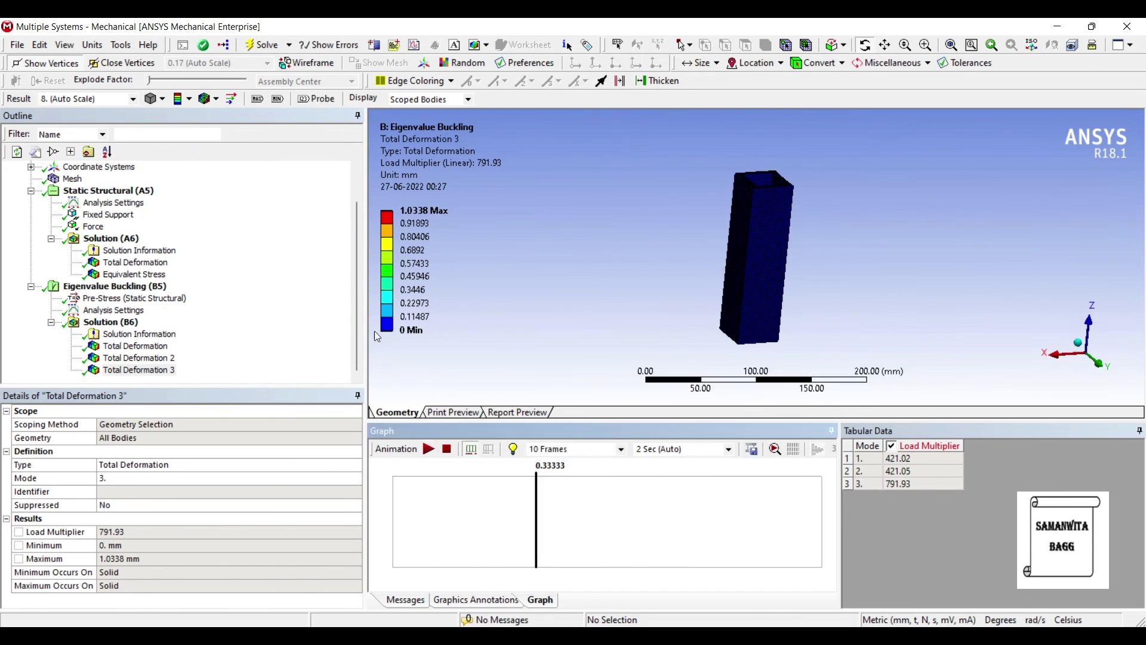